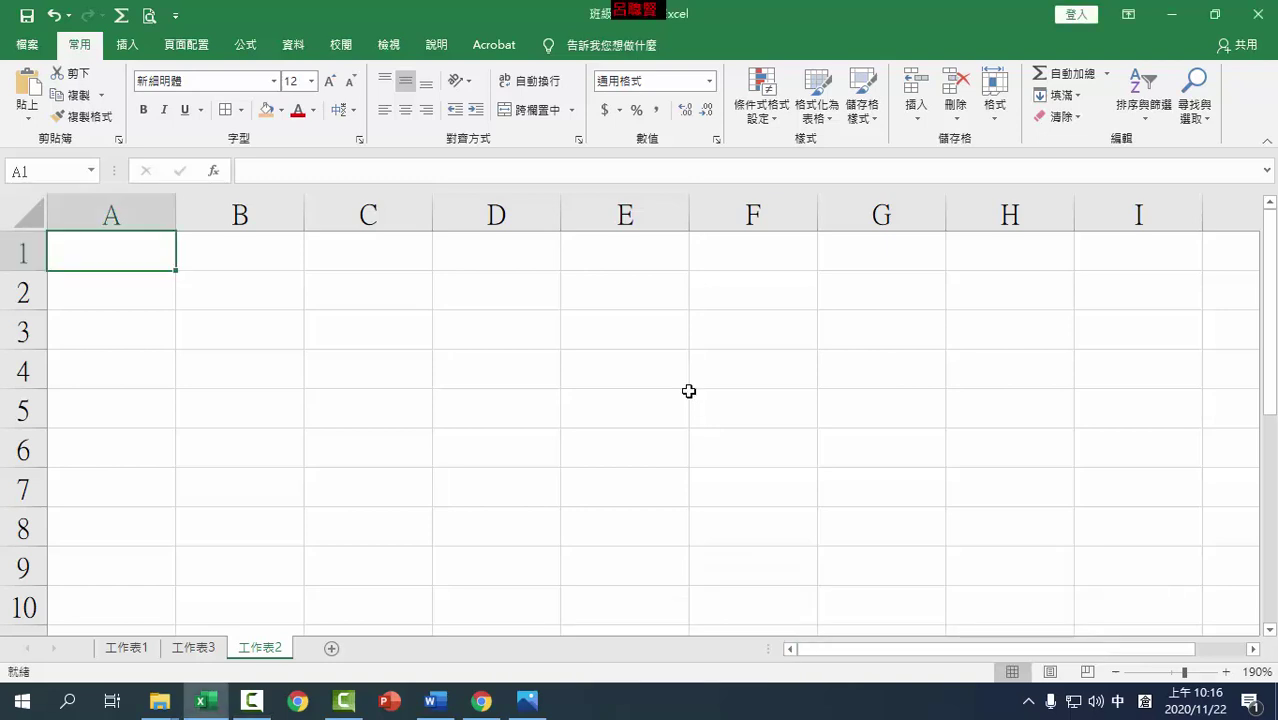
Enter 1/22 in C1, which Excel stores as 2020/1/22
{"action": "left_click", "coordinate": [461, 253]}
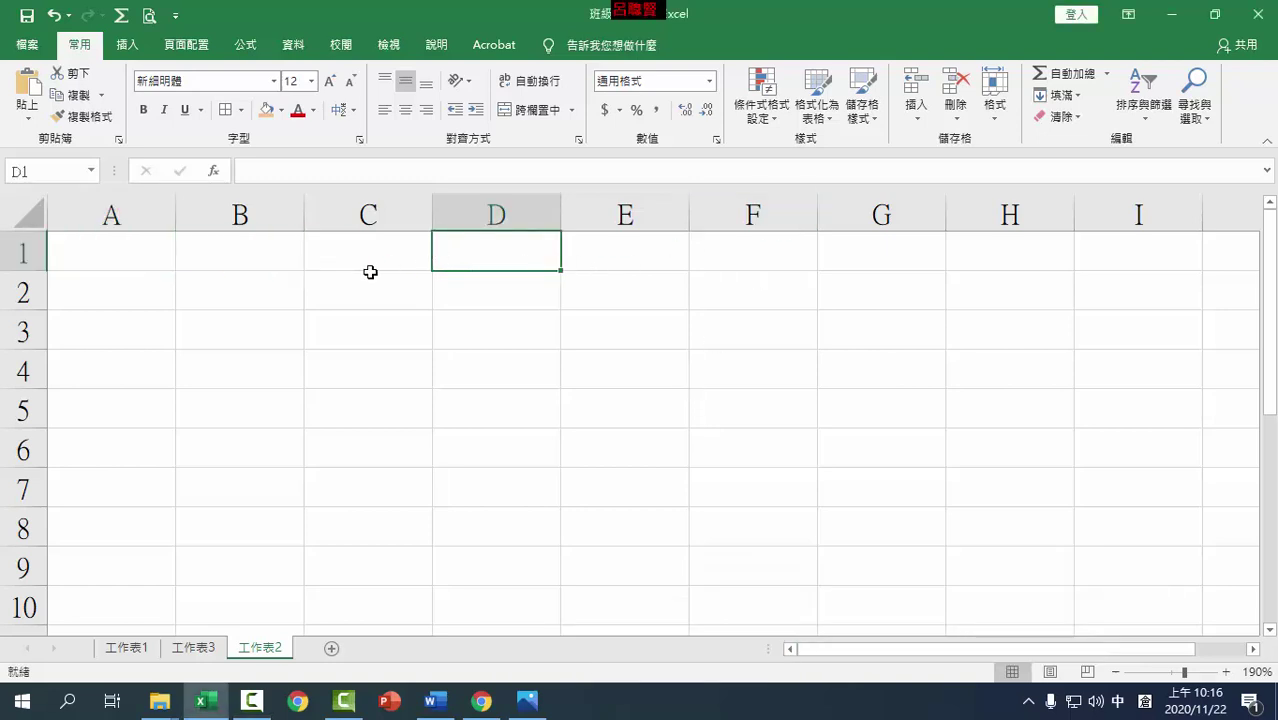
{"action": "left_click", "coordinate": [371, 257]}
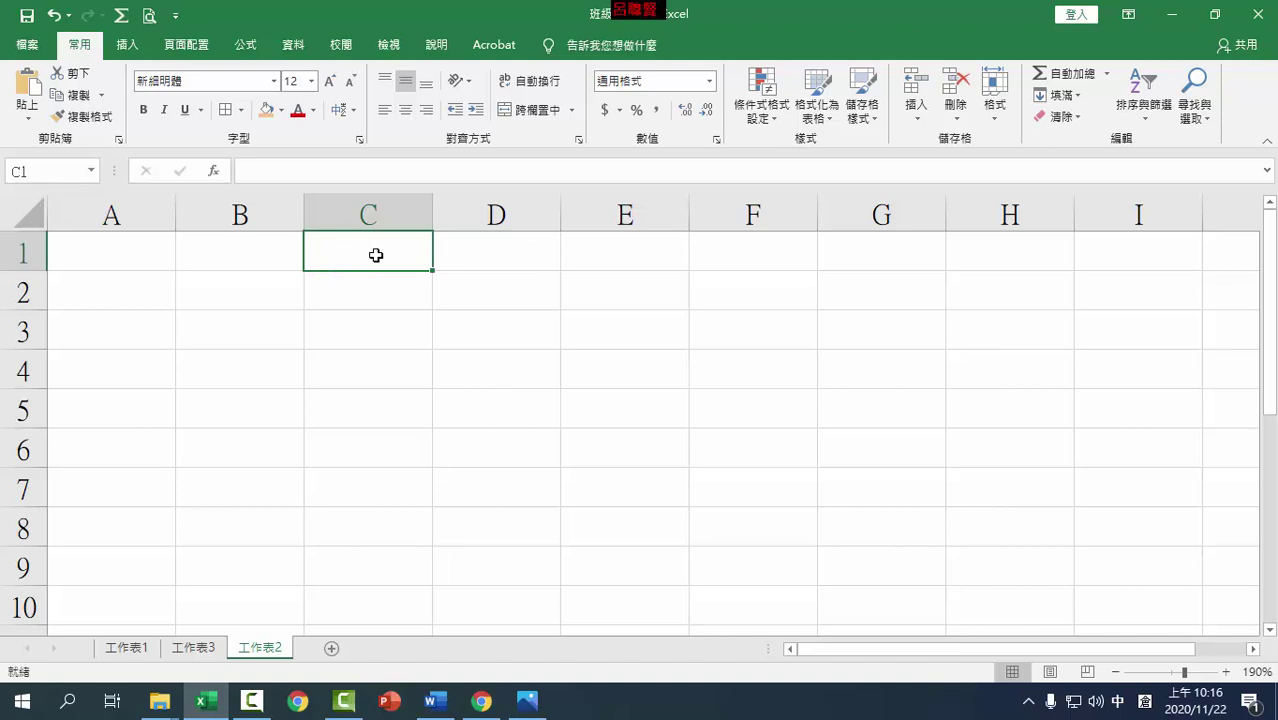
{"action": "right_click", "coordinate": [376, 255]}
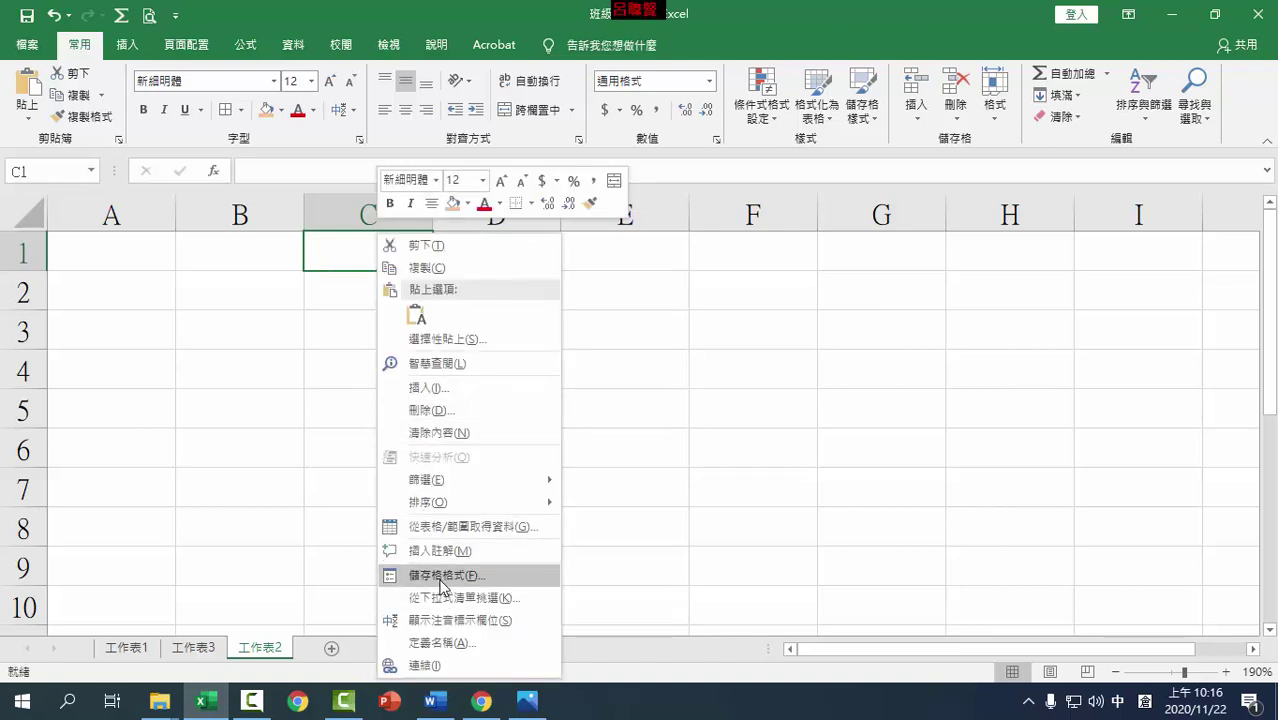
{"action": "left_click", "coordinate": [626, 403]}
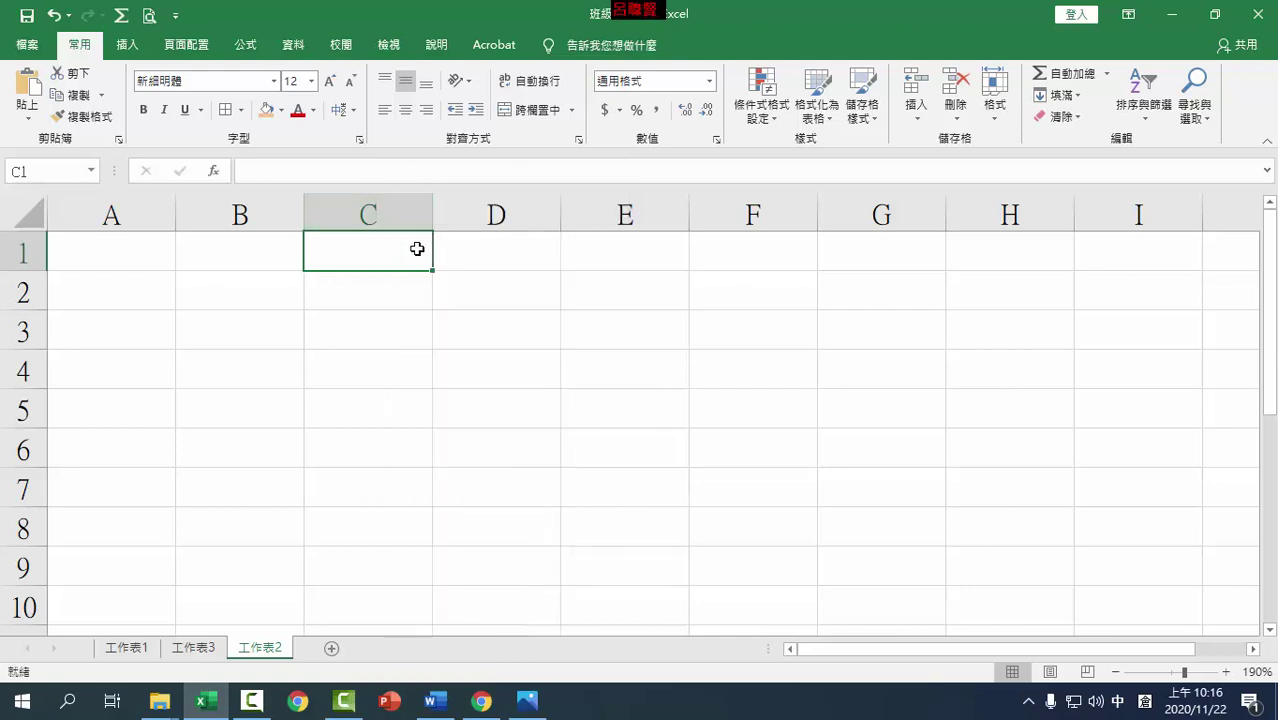
{"action": "type", "text": "1/22"}
{"action": "key", "text": "Return"}
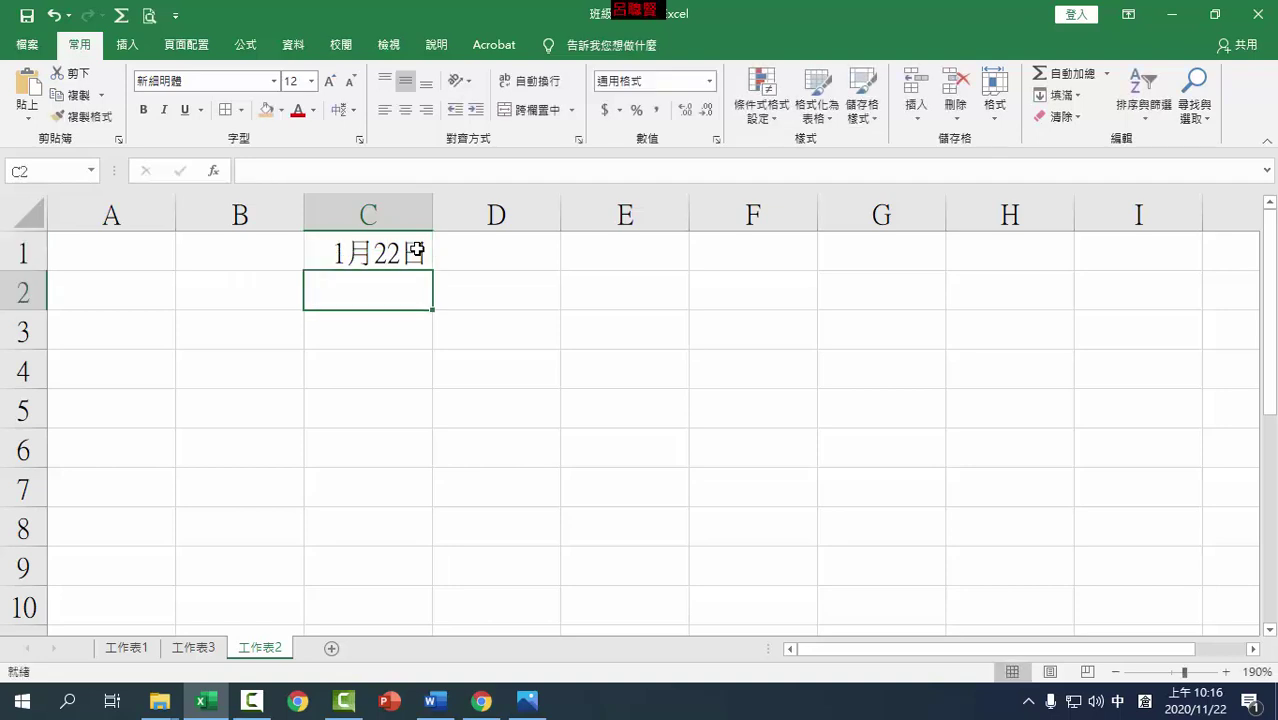
{"action": "left_click", "coordinate": [414, 252]}
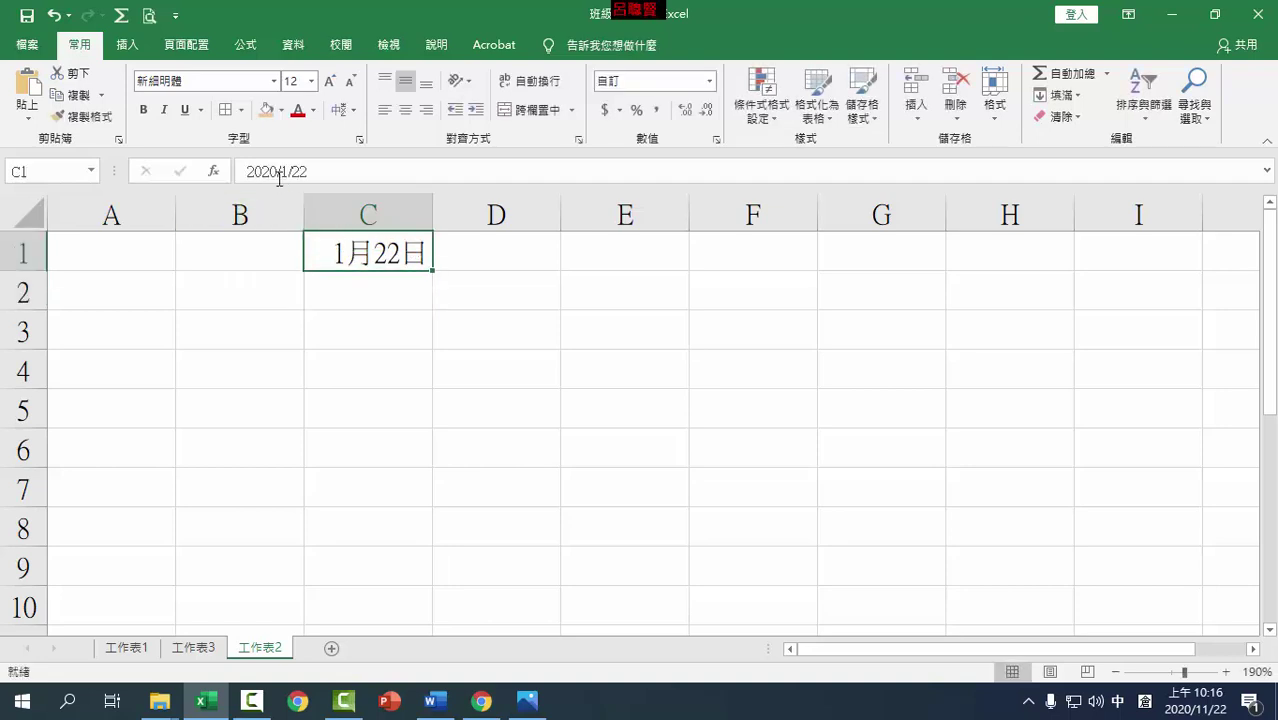
Enter 2019/1/22 in C2 and compare it with C1
{"action": "left_click", "coordinate": [349, 289]}
{"action": "type", "text": "201"}
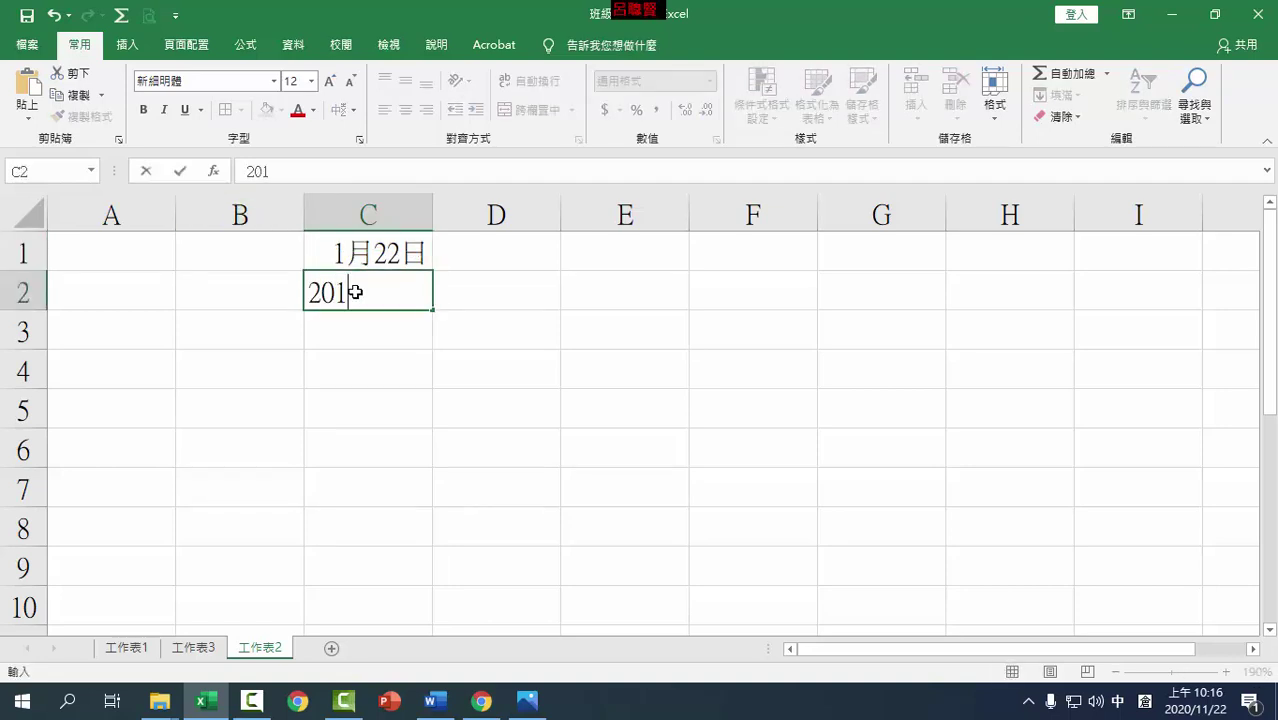
{"action": "type", "text": "9/1/"}
{"action": "type", "text": "22"}
{"action": "key", "text": "Return"}
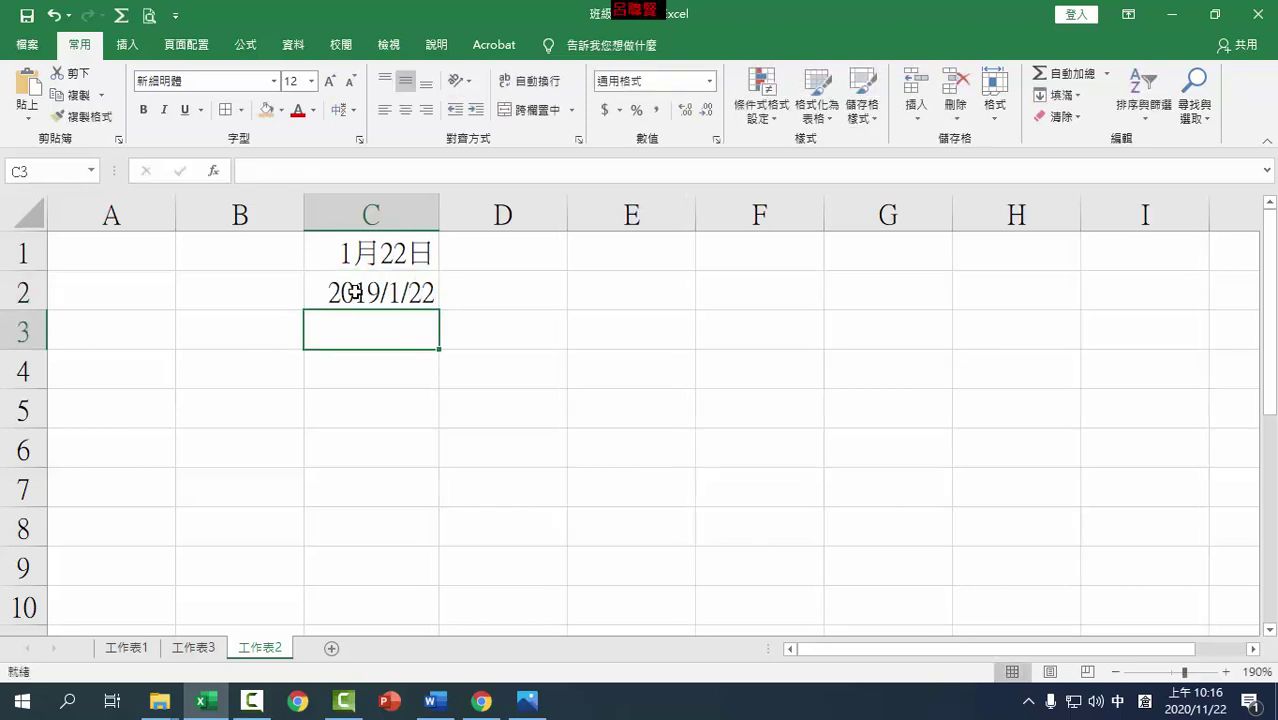
{"action": "left_click", "coordinate": [376, 258]}
{"action": "left_click", "coordinate": [405, 291]}
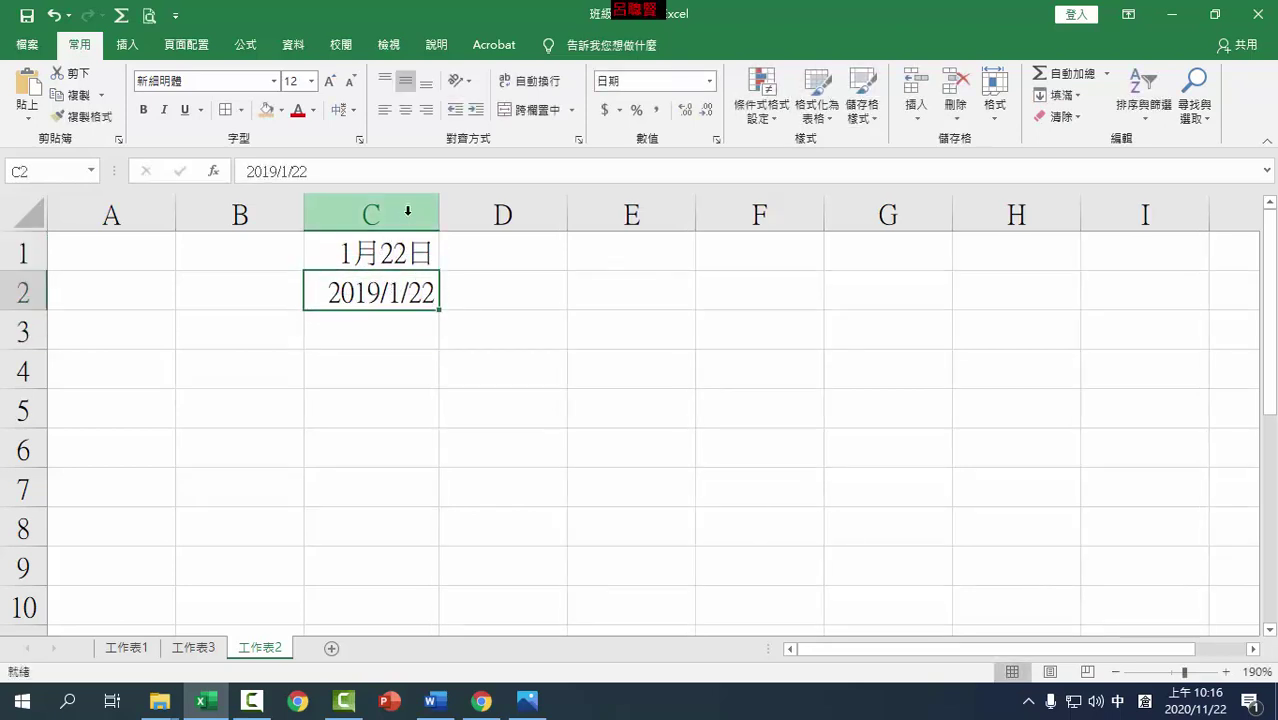
{"action": "left_click", "coordinate": [408, 213]}
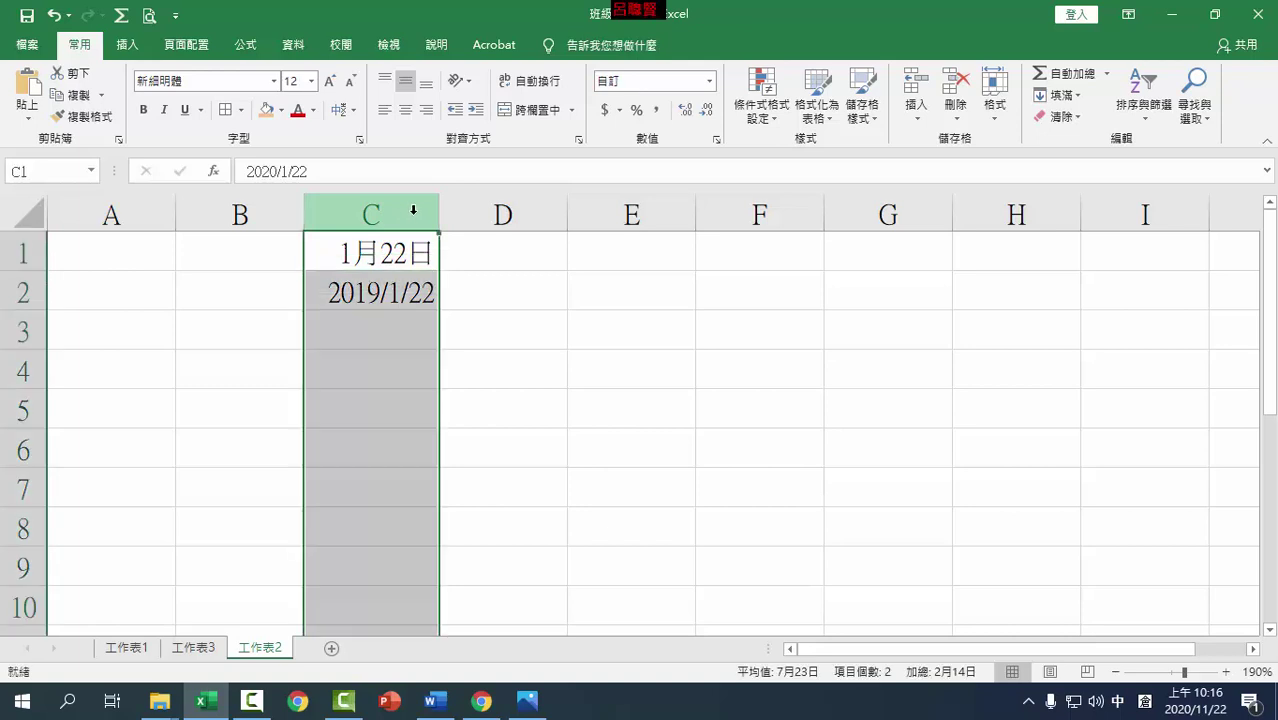
Format column C with the 3月14日 month-and-day date type, then compare C1 and C2
{"action": "key", "text": "ctrl+1"}
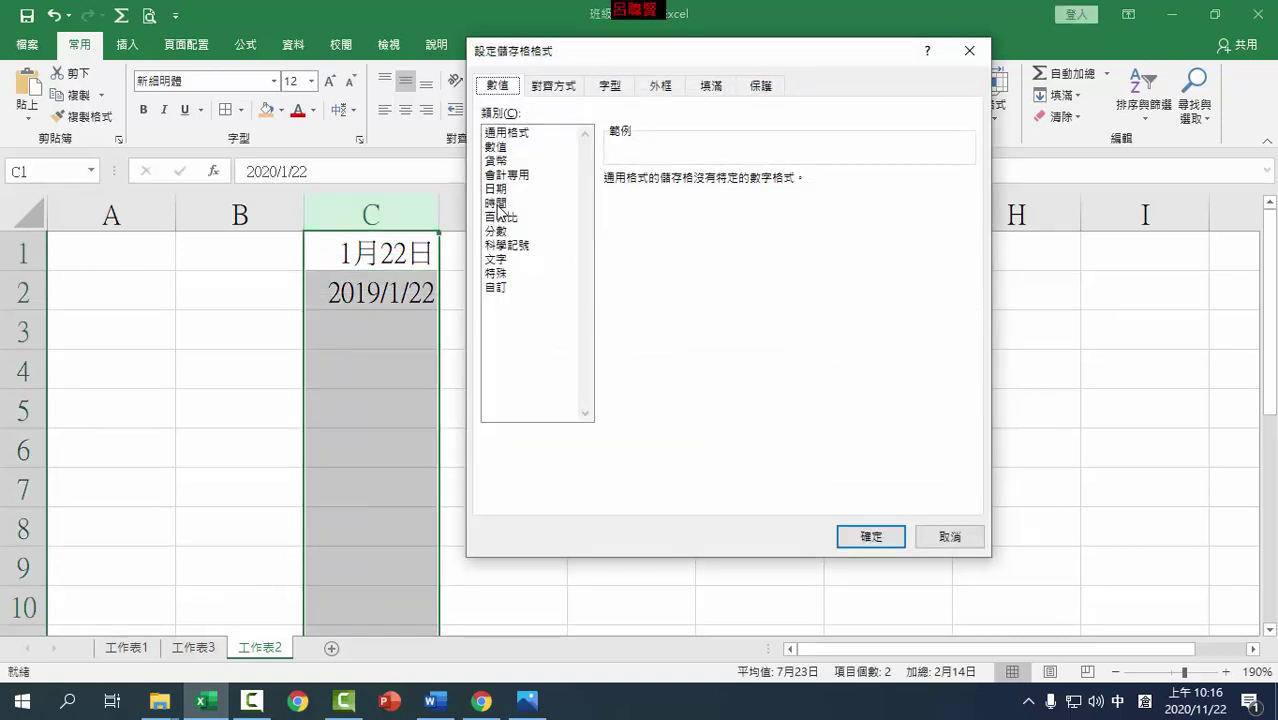
{"action": "left_click", "coordinate": [495, 190]}
{"action": "left_click", "coordinate": [632, 253]}
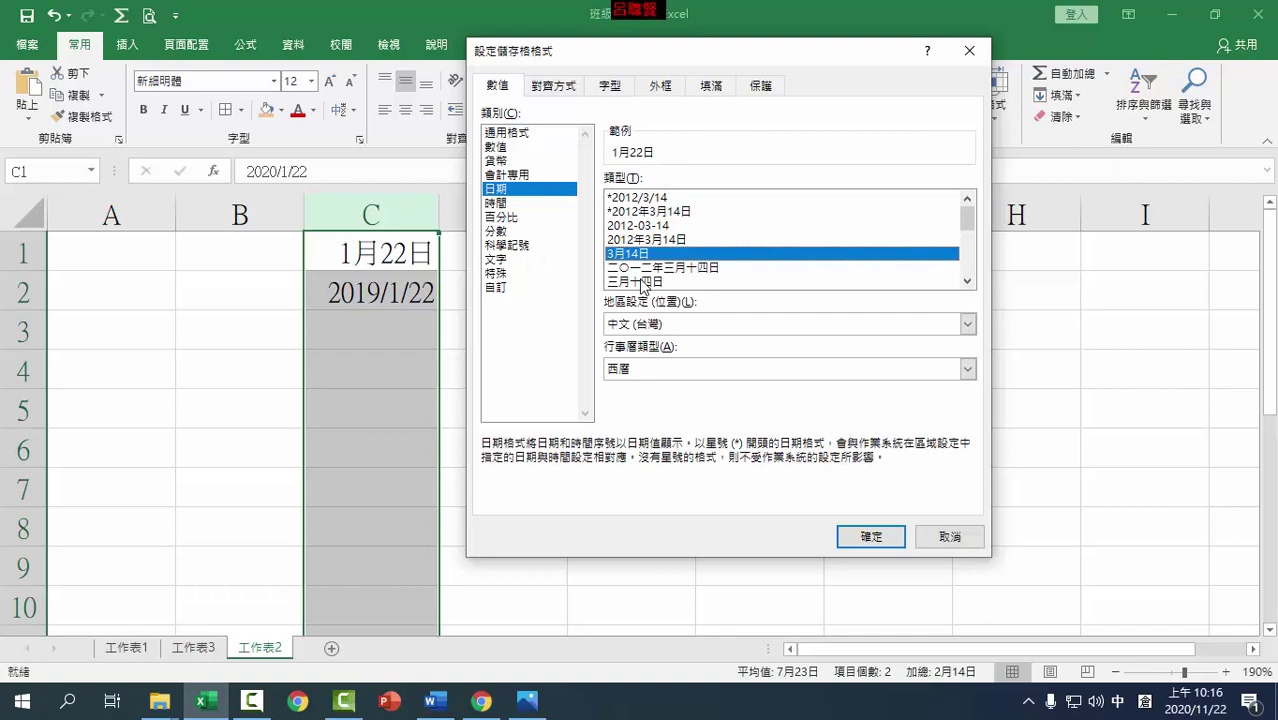
{"action": "left_click", "coordinate": [866, 534]}
{"action": "left_click", "coordinate": [499, 402]}
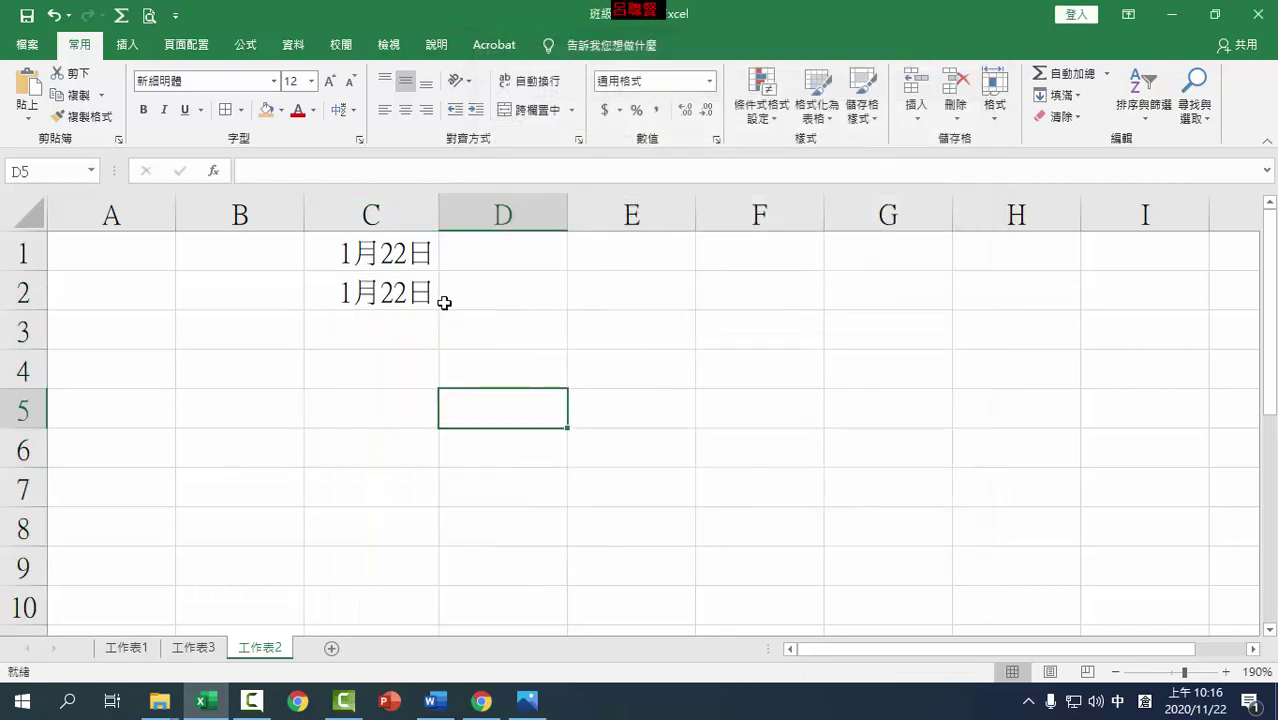
{"action": "left_click", "coordinate": [417, 257]}
{"action": "left_click", "coordinate": [414, 295]}
{"action": "left_click", "coordinate": [419, 252]}
{"action": "left_click", "coordinate": [419, 296]}
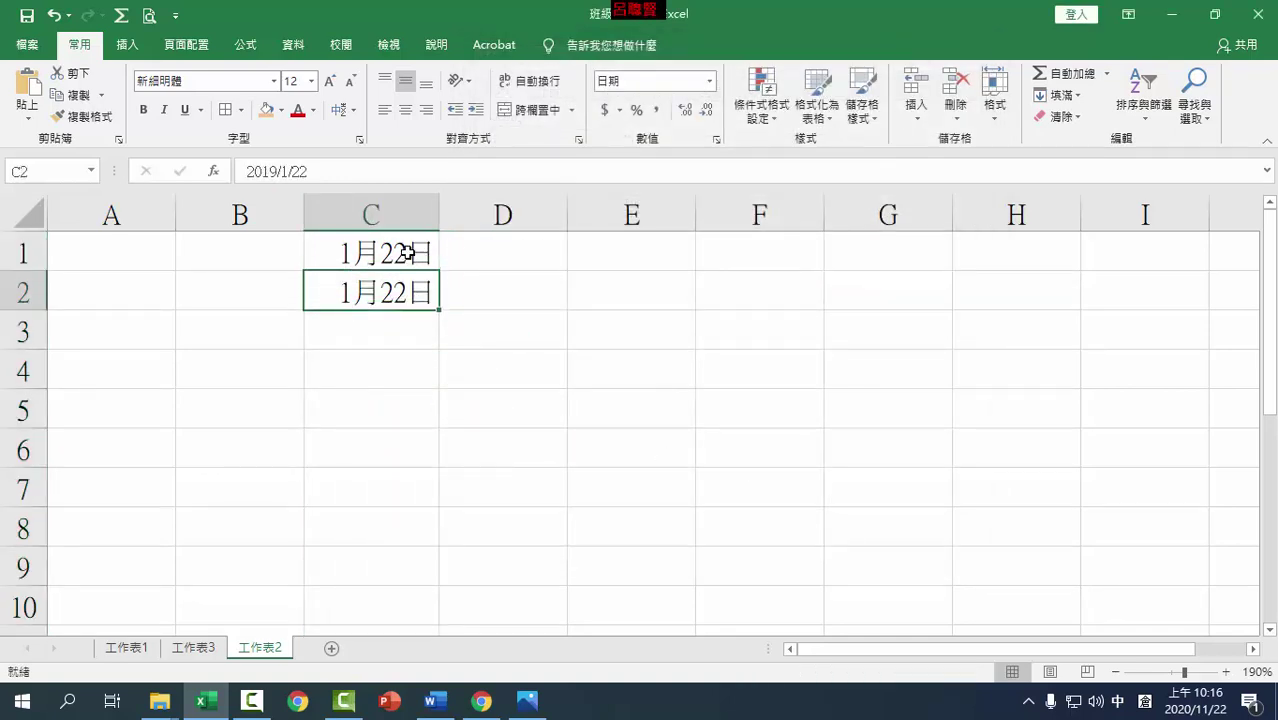
{"action": "left_click", "coordinate": [408, 253]}
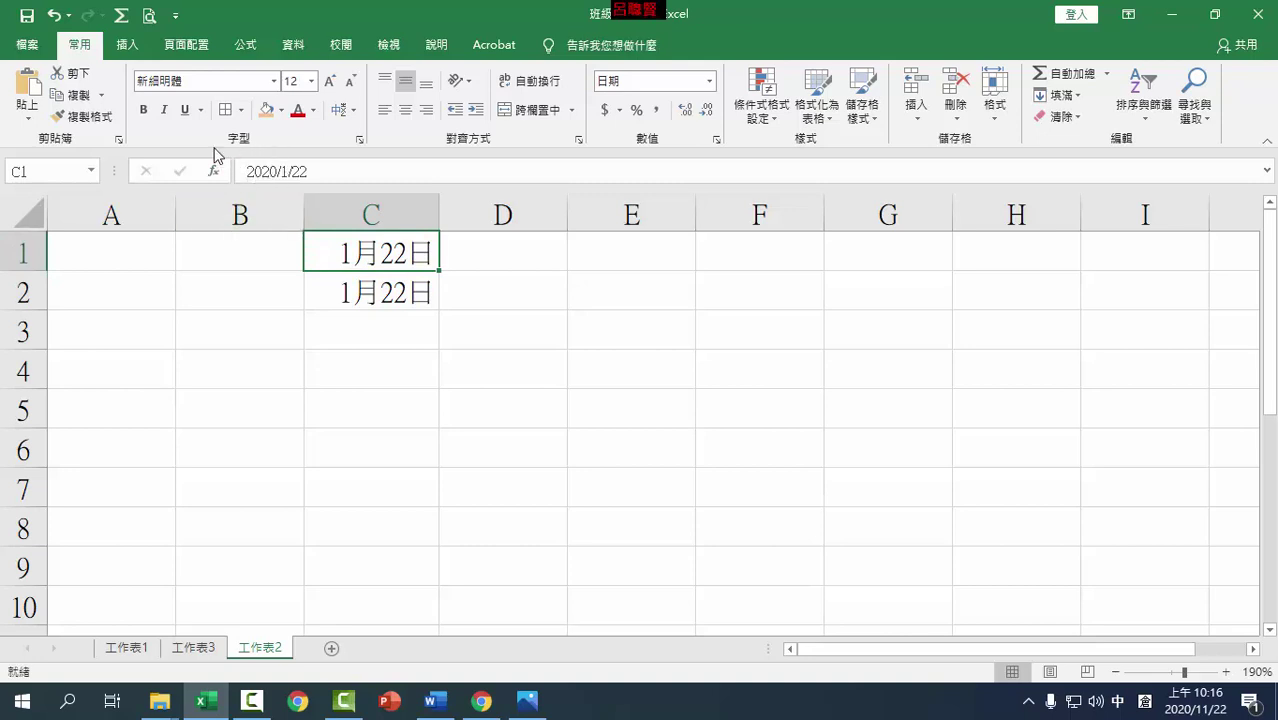
{"action": "left_click", "coordinate": [365, 285]}
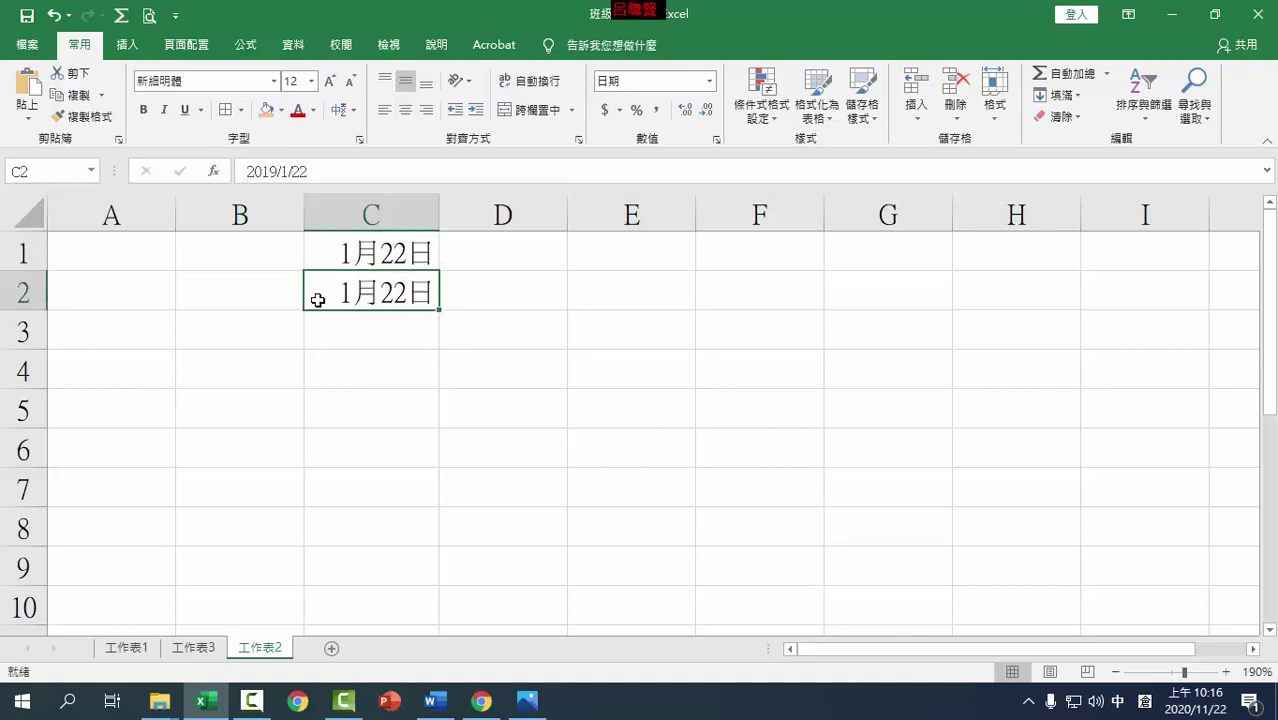
Enter 1/22 in C3 so it displays 1月22日
{"action": "left_click", "coordinate": [382, 330]}
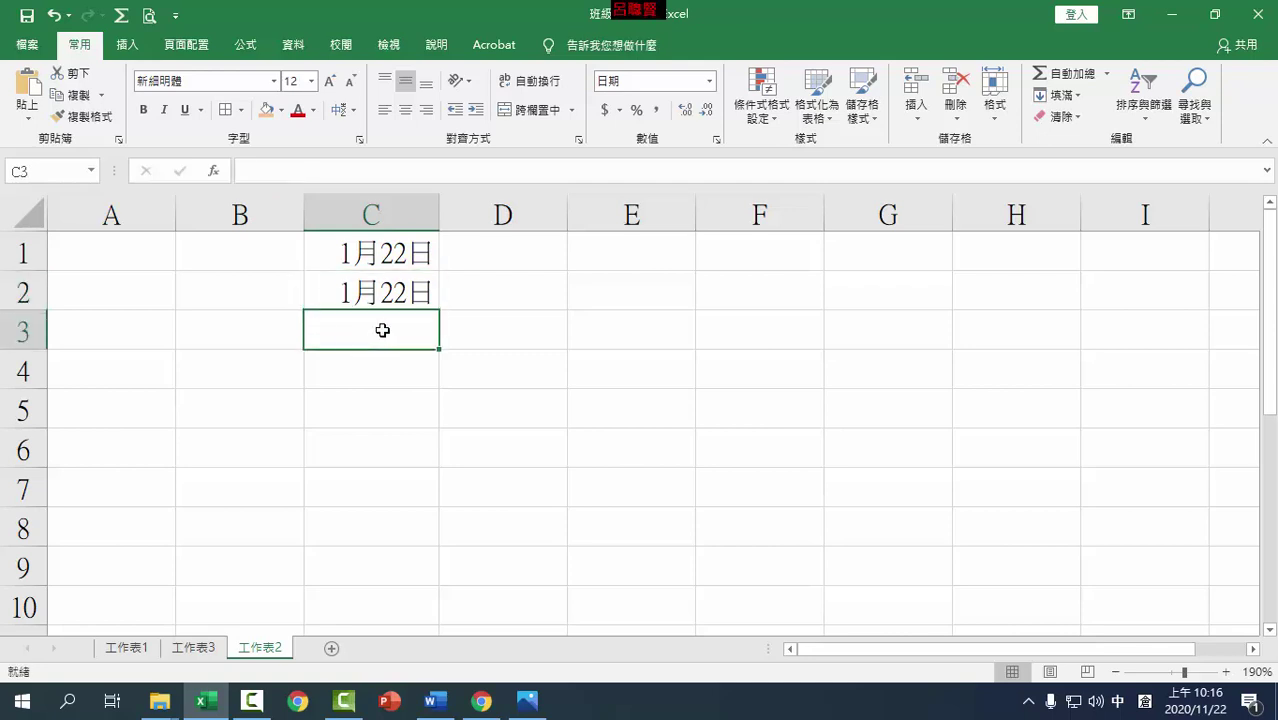
{"action": "type", "text": "1/22"}
{"action": "key", "text": "Return"}
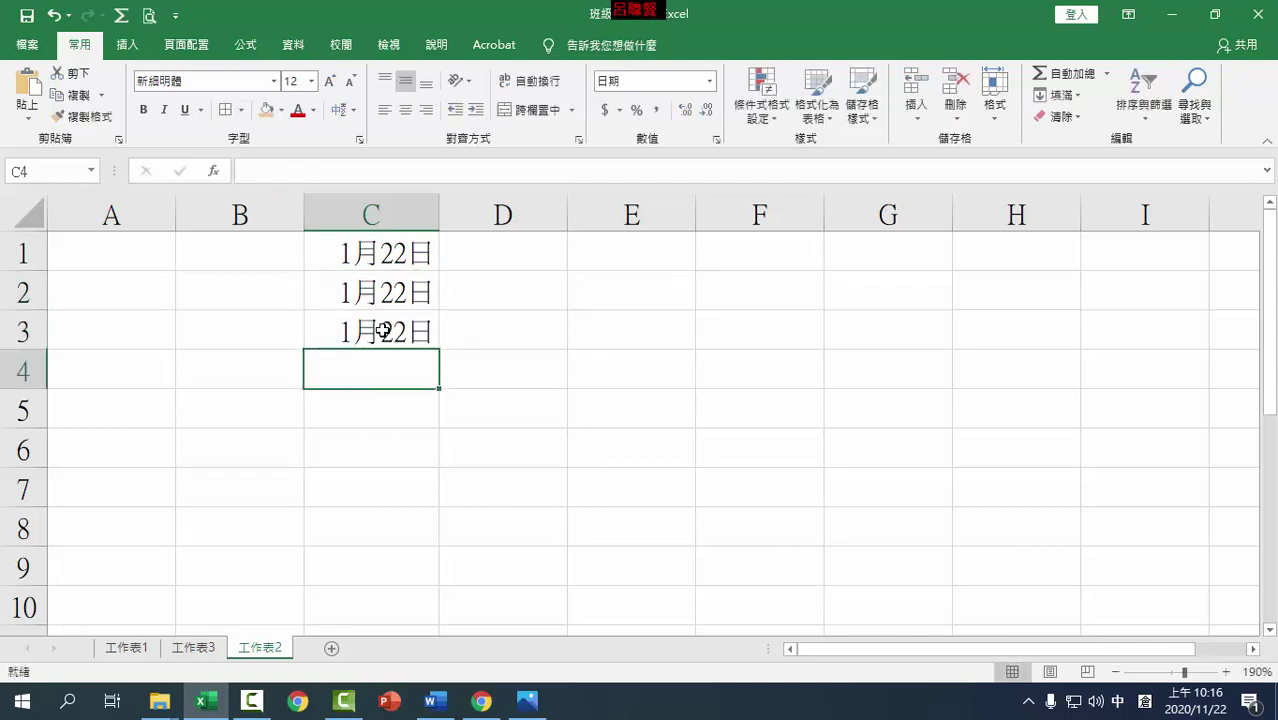
{"action": "left_click", "coordinate": [383, 330]}
Apply the 週三 weekday date format to C3
{"action": "key", "text": "ctrl+1"}
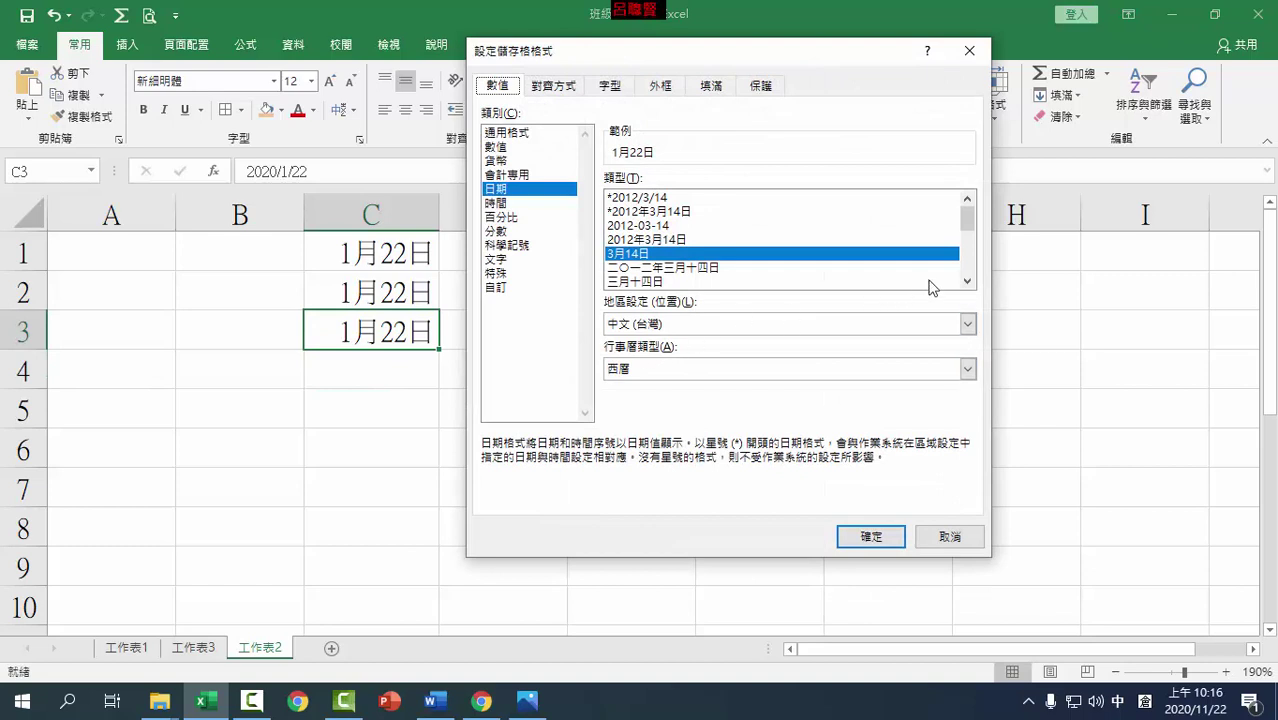
{"action": "left_click", "coordinate": [970, 281]}
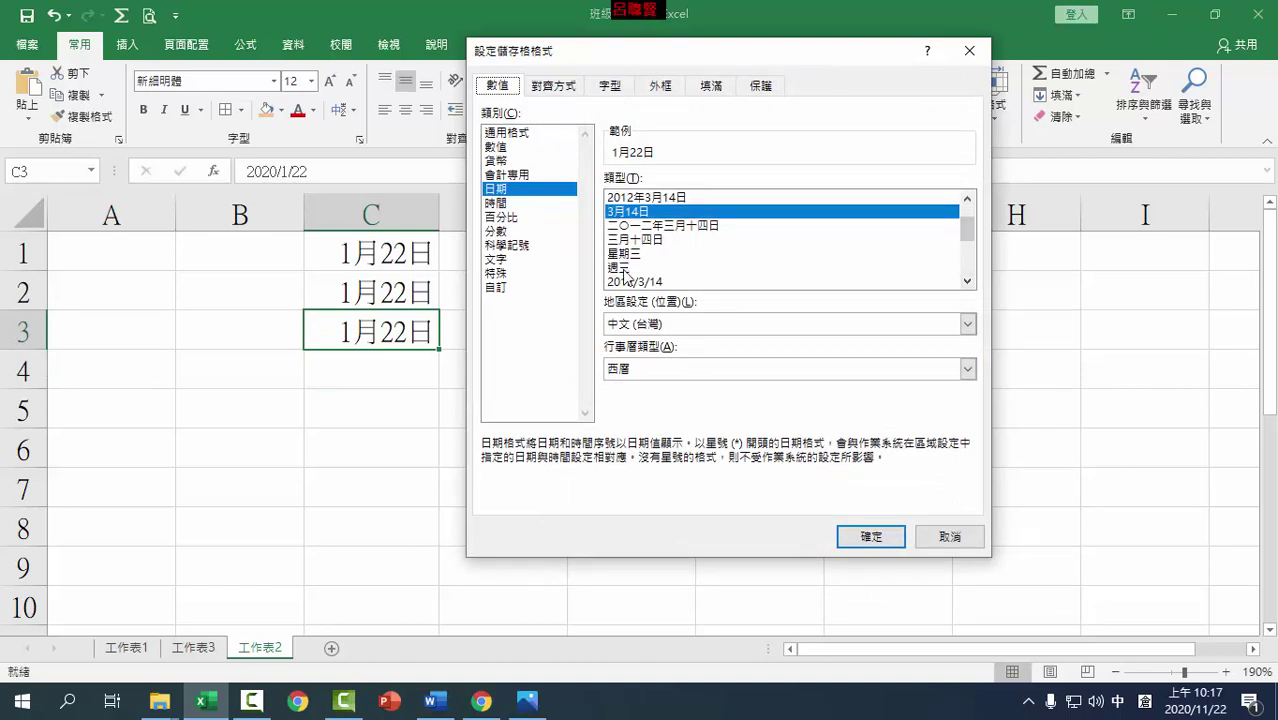
{"action": "left_click", "coordinate": [630, 267]}
{"action": "left_click", "coordinate": [866, 535]}
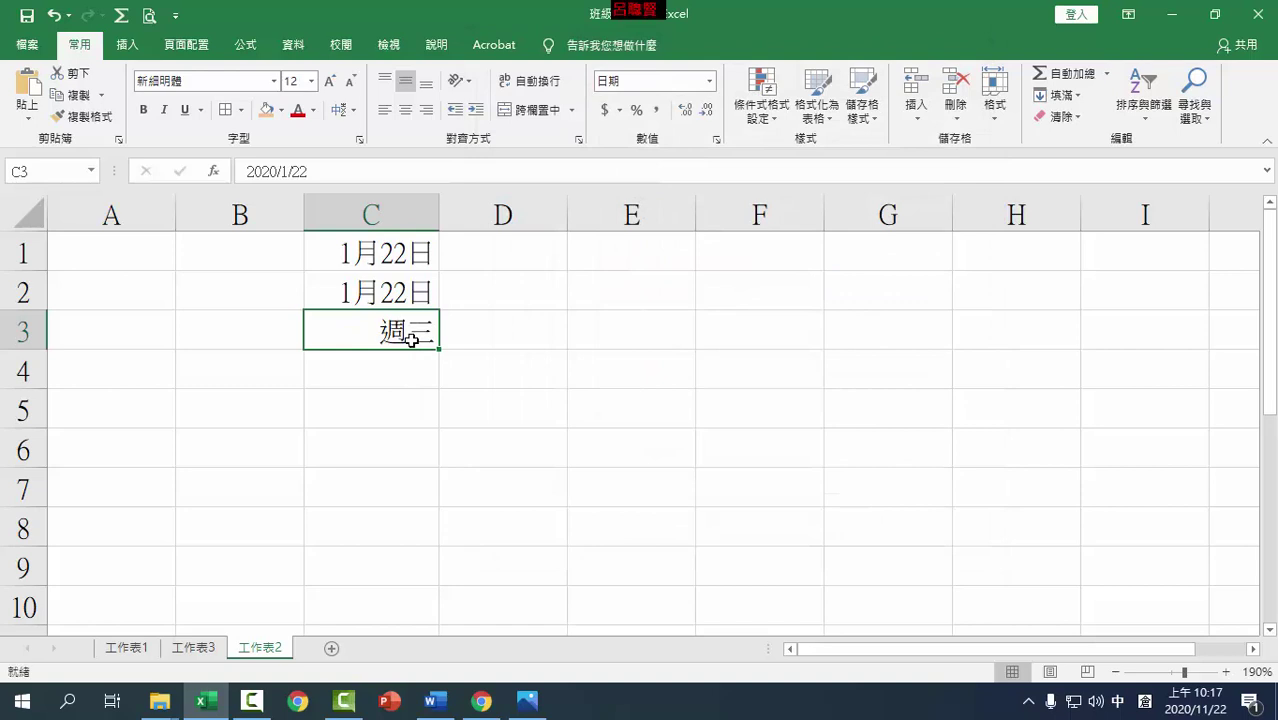
Enter 11/22 in C4 and format it as weekday only, showing 週日
{"action": "left_click", "coordinate": [377, 357]}
{"action": "type", "text": "11"}
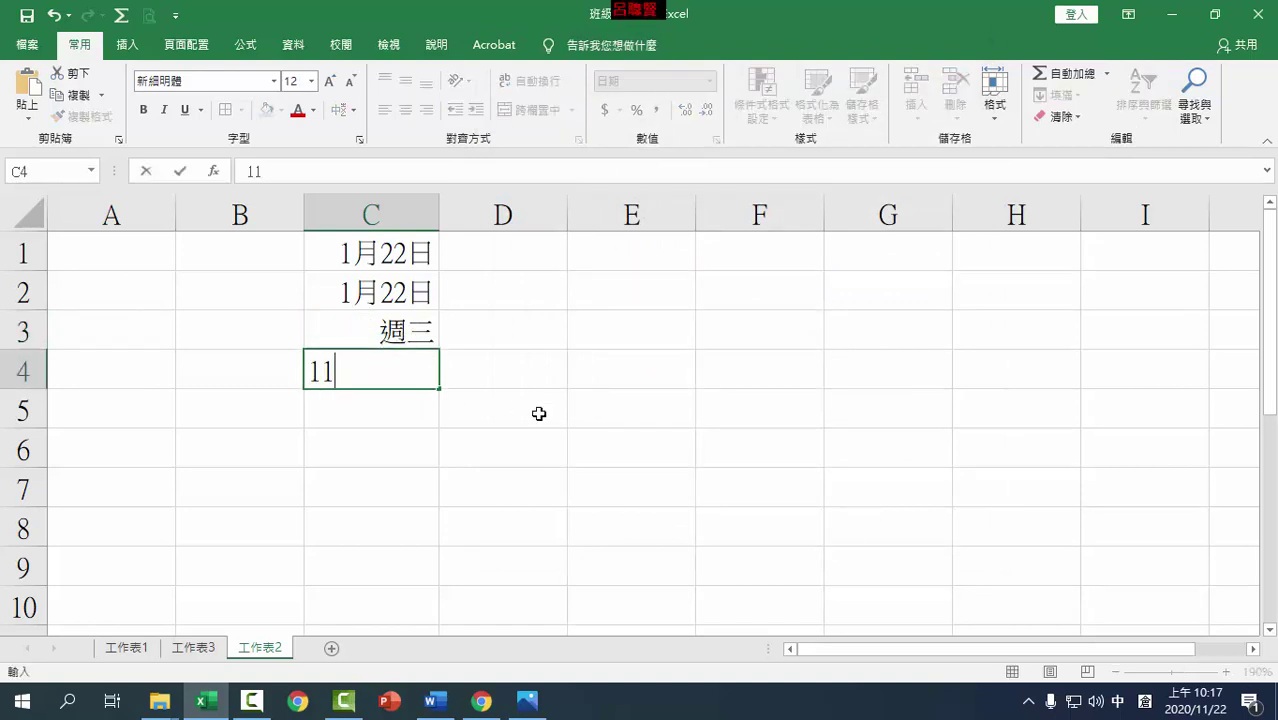
{"action": "type", "text": "/22"}
{"action": "key", "text": "Return"}
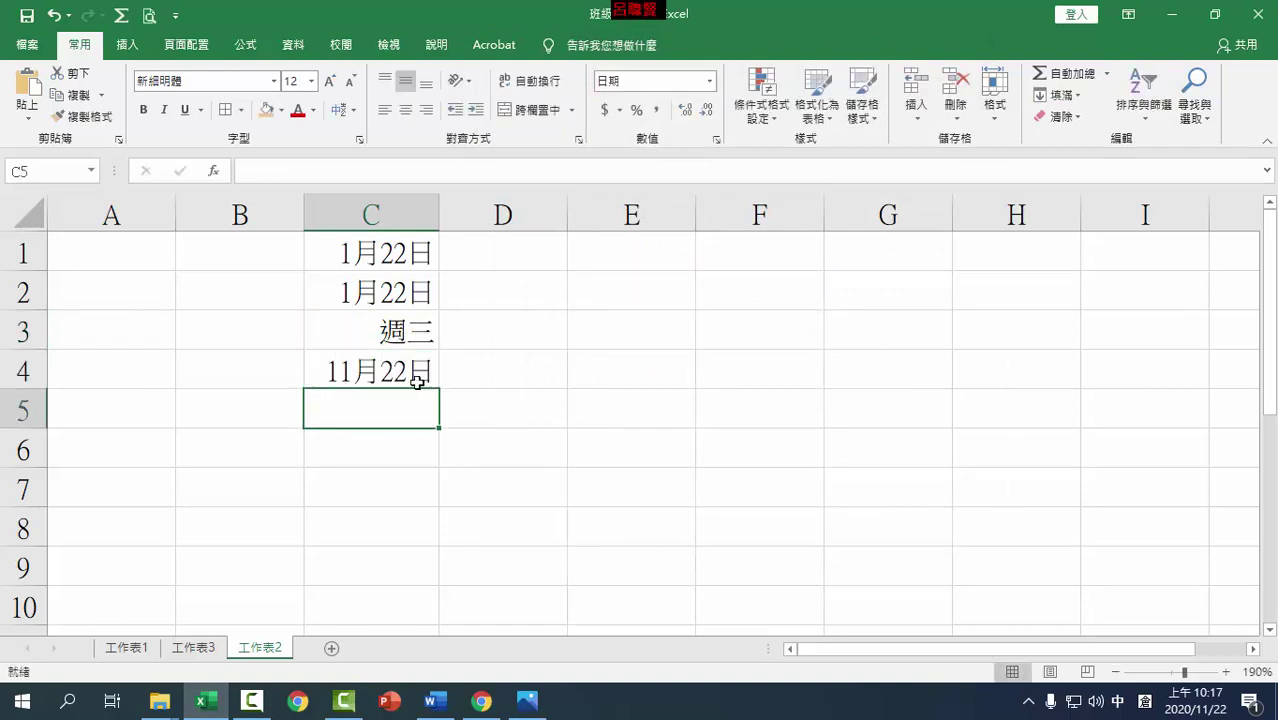
{"action": "left_click", "coordinate": [407, 378]}
{"action": "key", "text": "ctrl+1"}
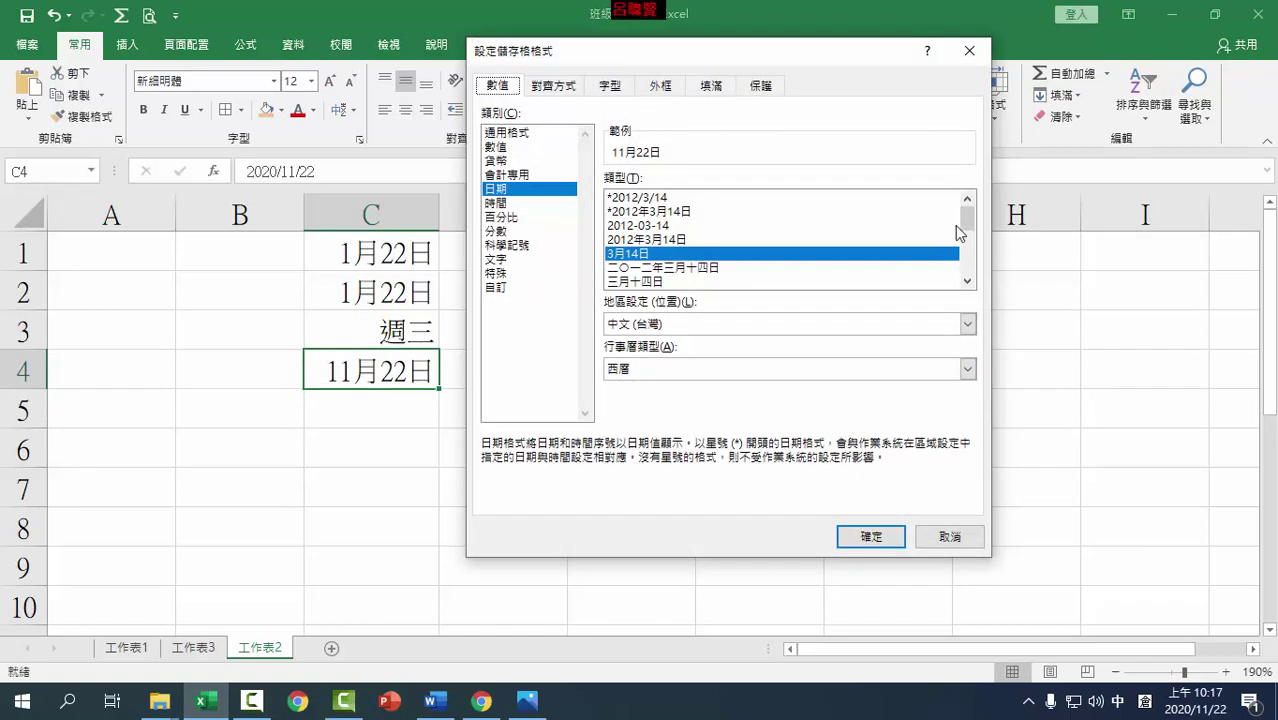
{"action": "left_click", "coordinate": [966, 283]}
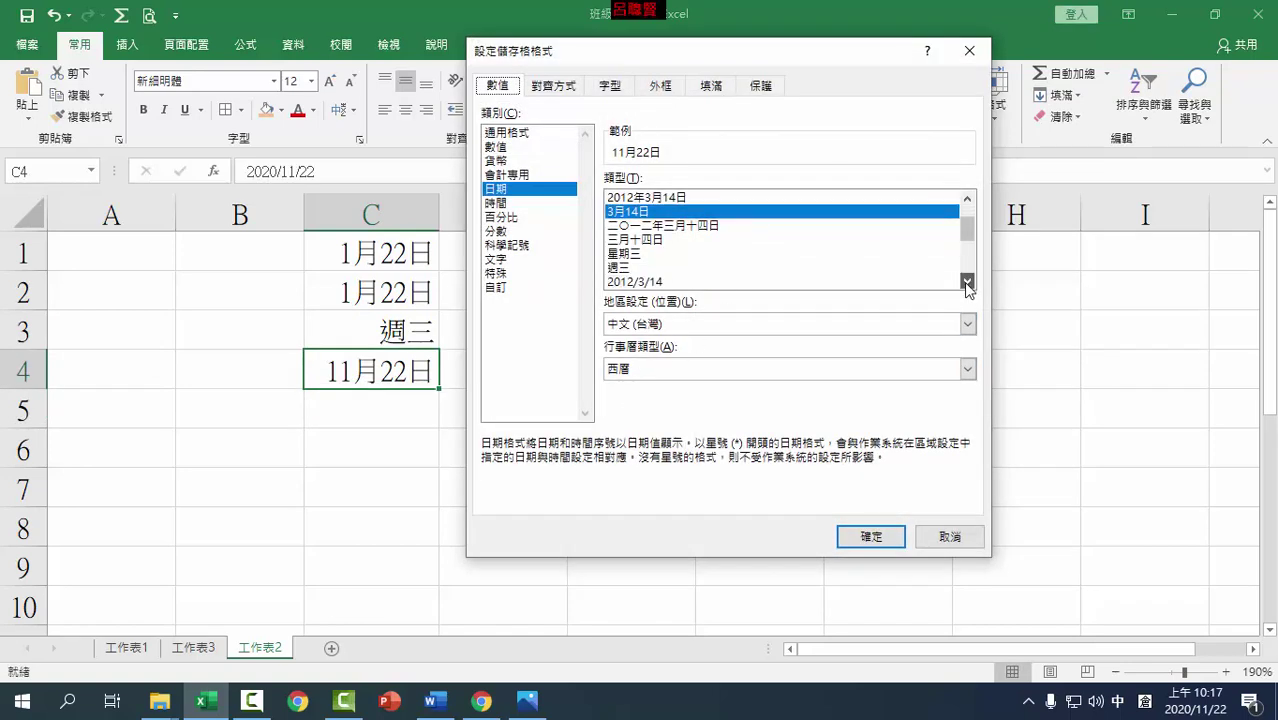
{"action": "left_click", "coordinate": [620, 268]}
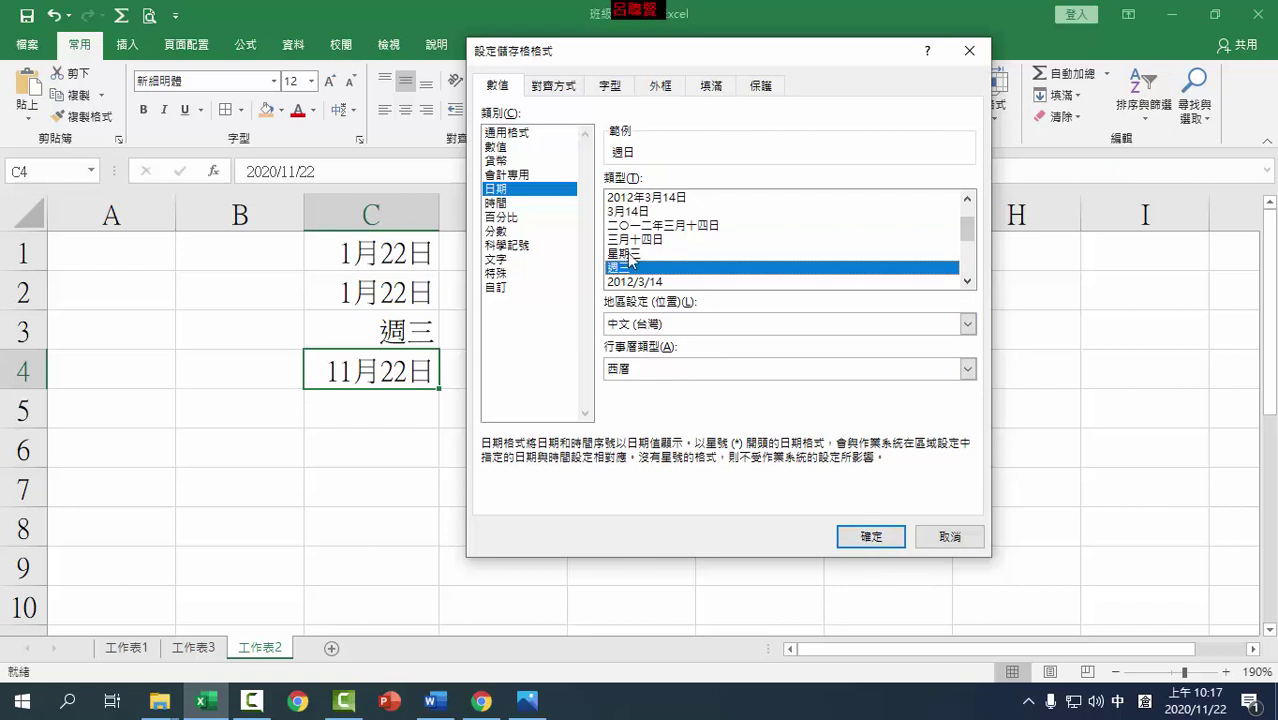
{"action": "left_click", "coordinate": [871, 537]}
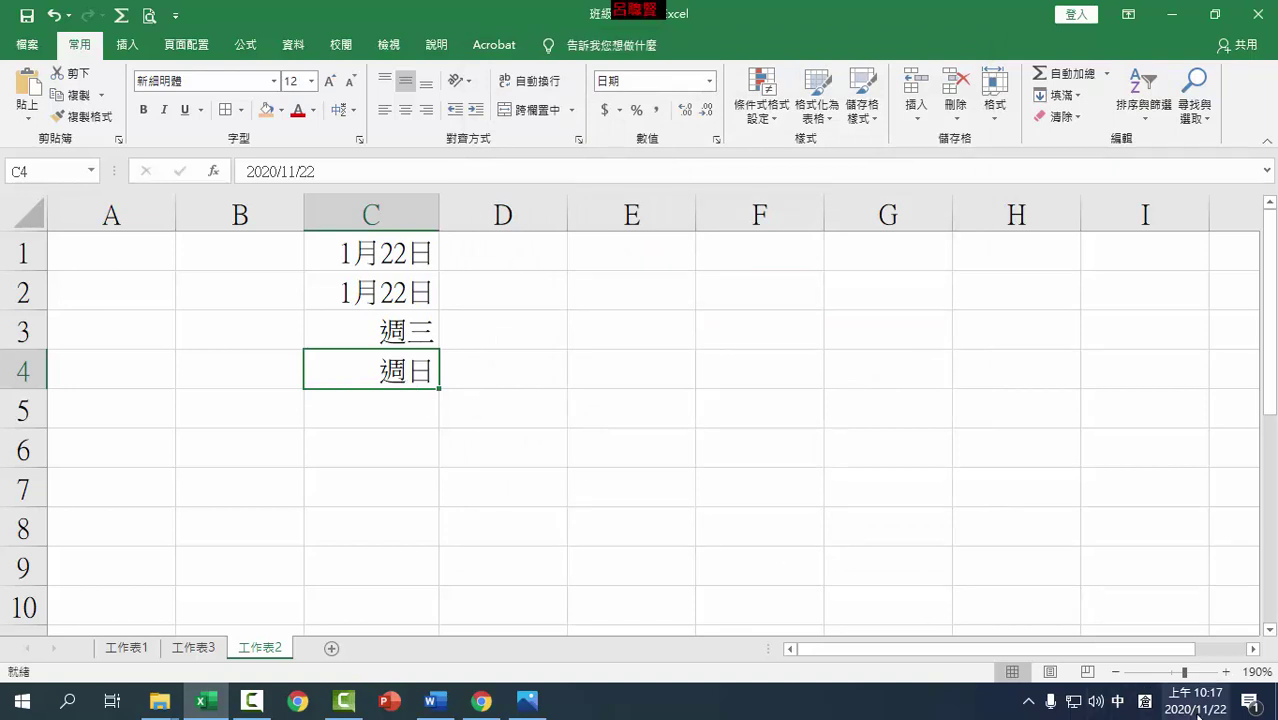
{"action": "mouse_move", "coordinate": [1188, 707]}
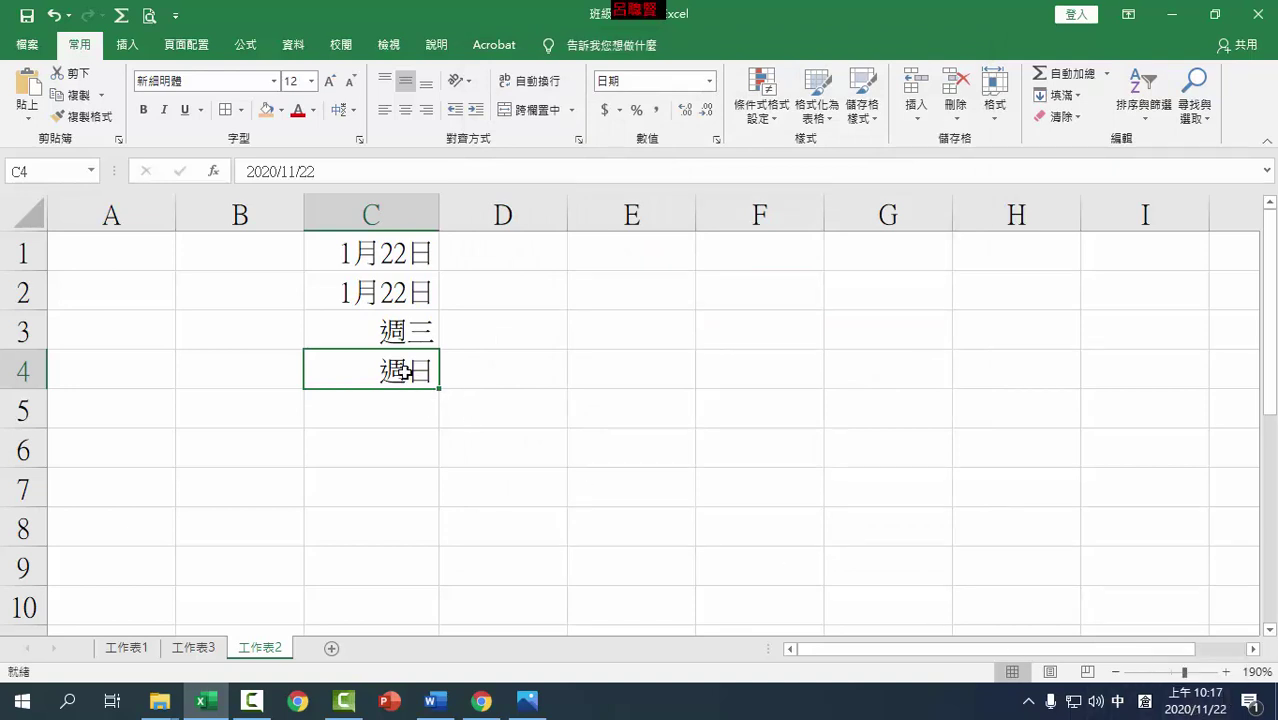
Enter 11/22 in C1, C2 and C3
{"action": "left_click", "coordinate": [395, 256]}
{"action": "key", "text": "F2"}
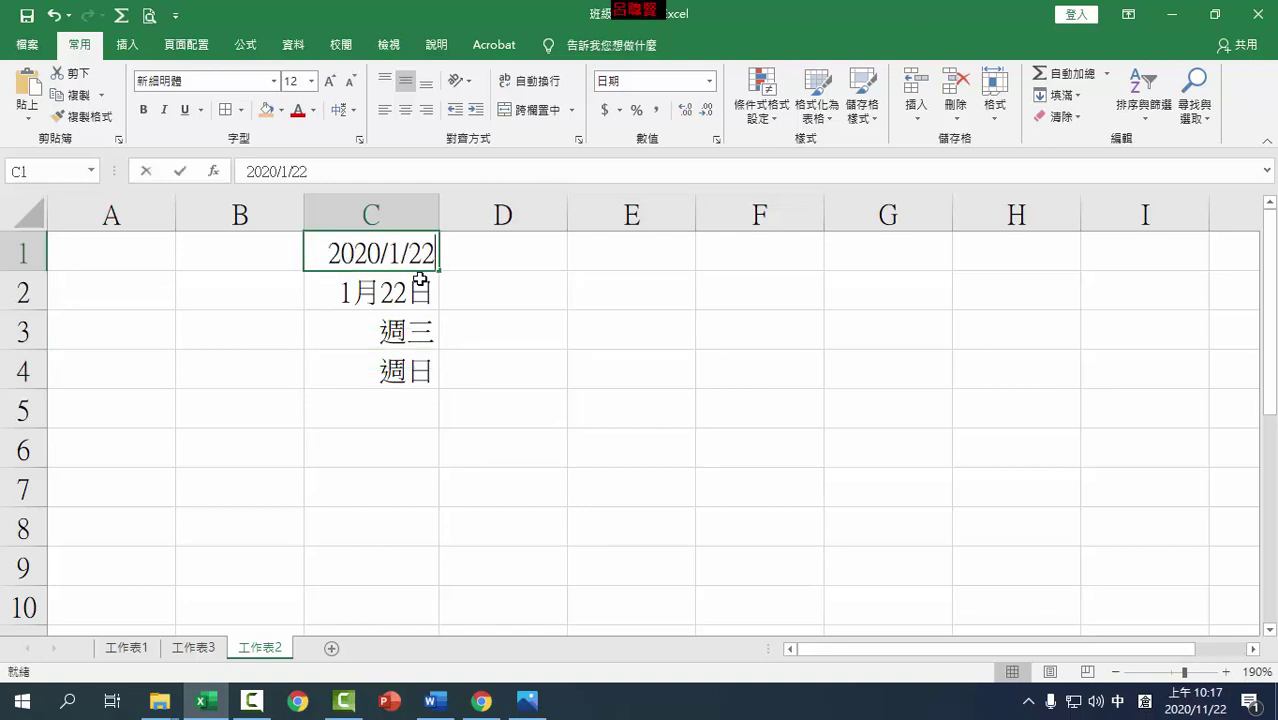
{"action": "type", "text": "11/22"}
{"action": "key", "text": "Return"}
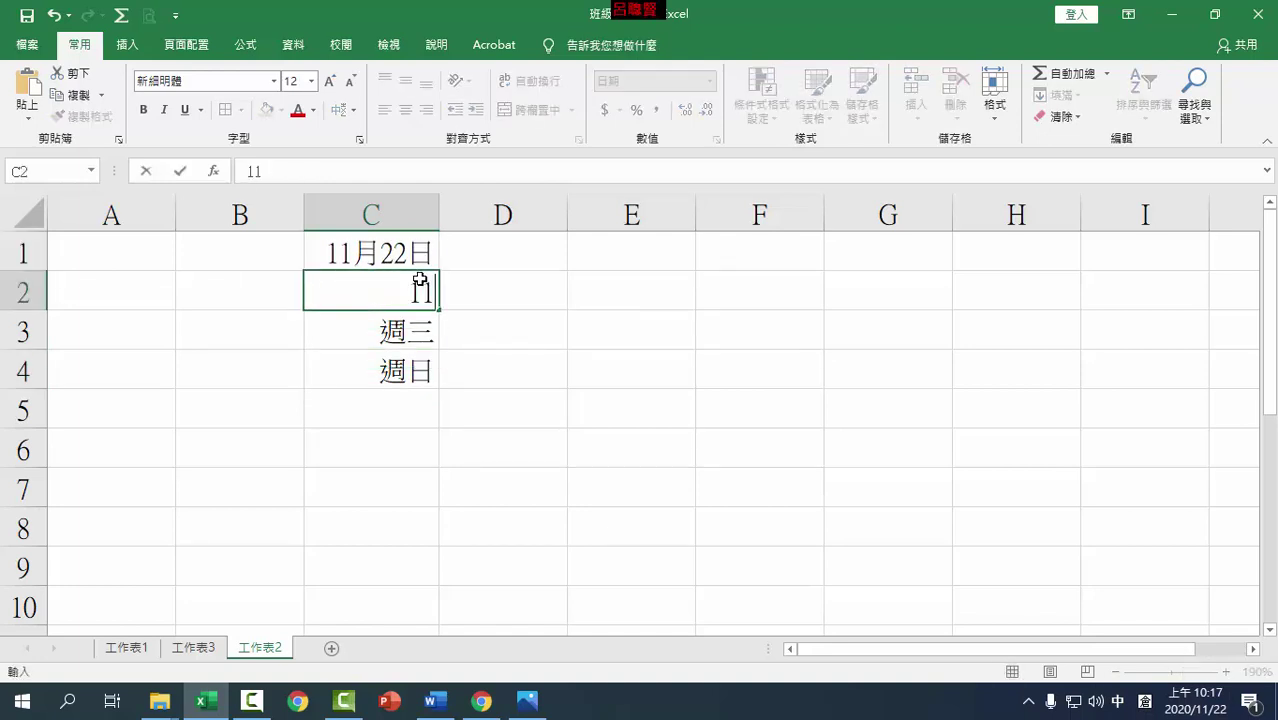
{"action": "type", "text": "11/22"}
{"action": "key", "text": "Return"}
{"action": "type", "text": "11/"}
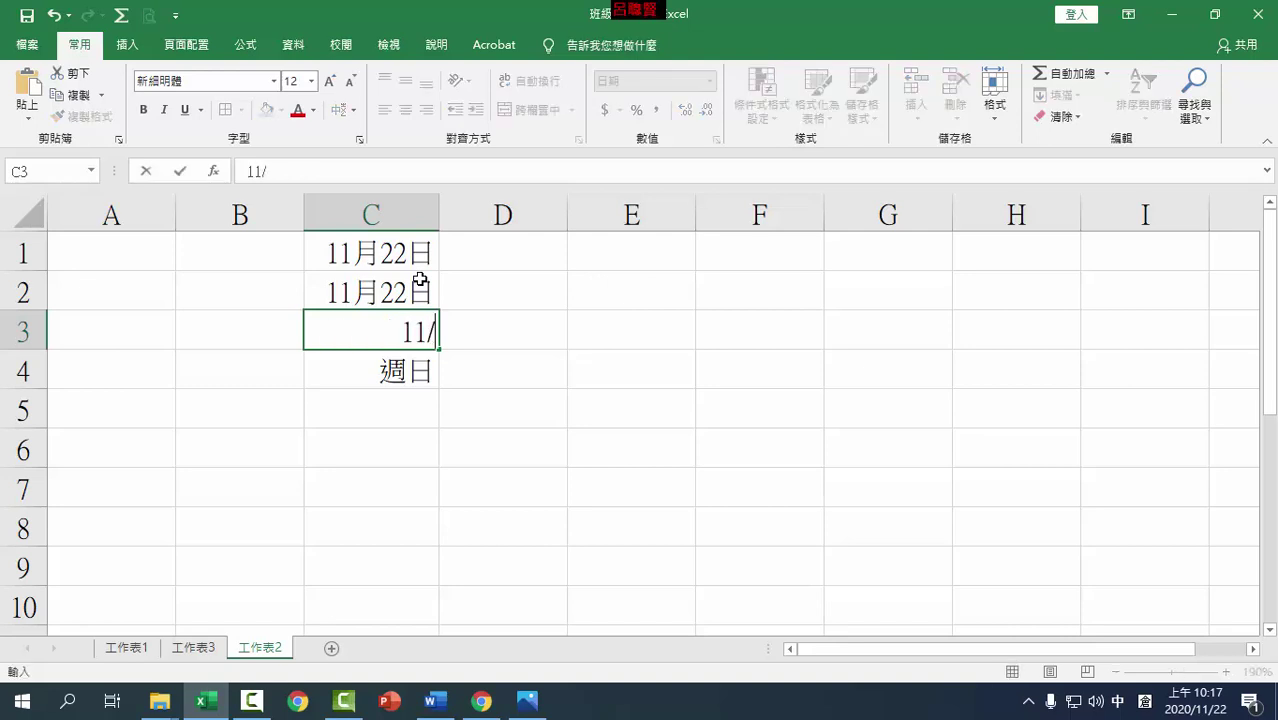
{"action": "type", "text": "22"}
{"action": "key", "text": "Return"}
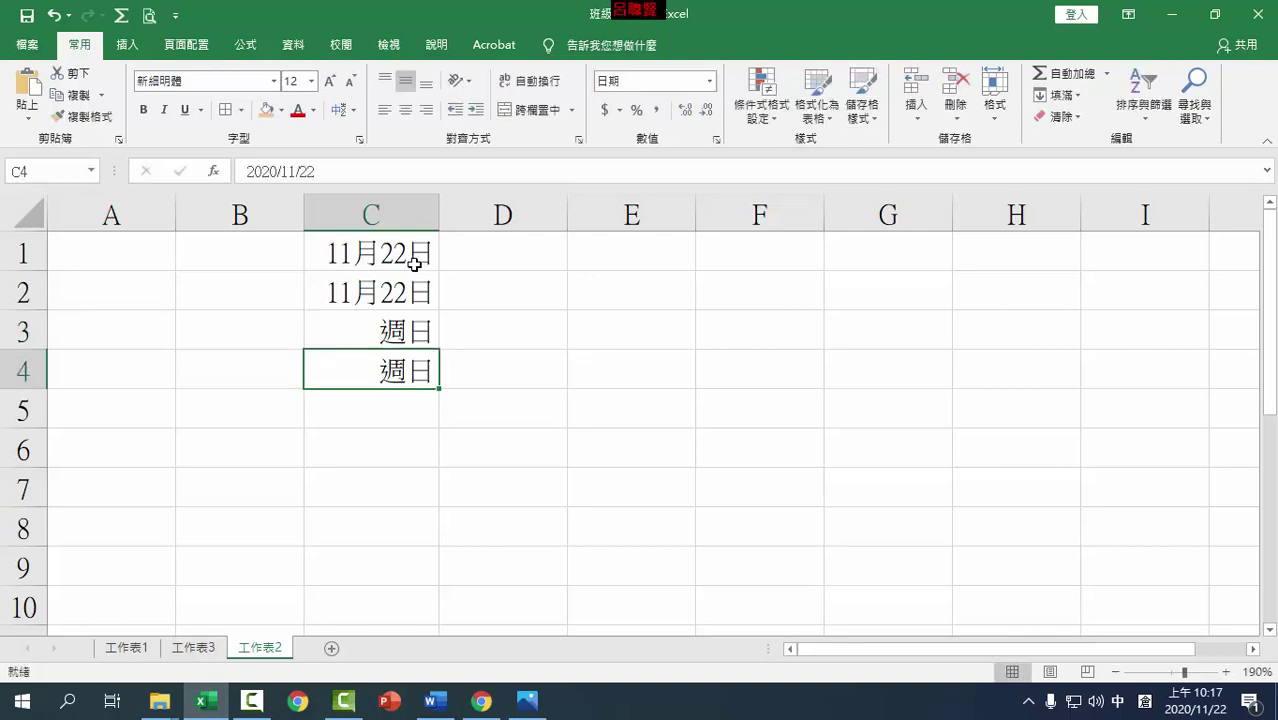
Change C3's year to 2019 in the formula bar so it shows 週五
{"action": "left_click", "coordinate": [408, 265]}
{"action": "key", "text": "Down"}
{"action": "key", "text": "Down"}
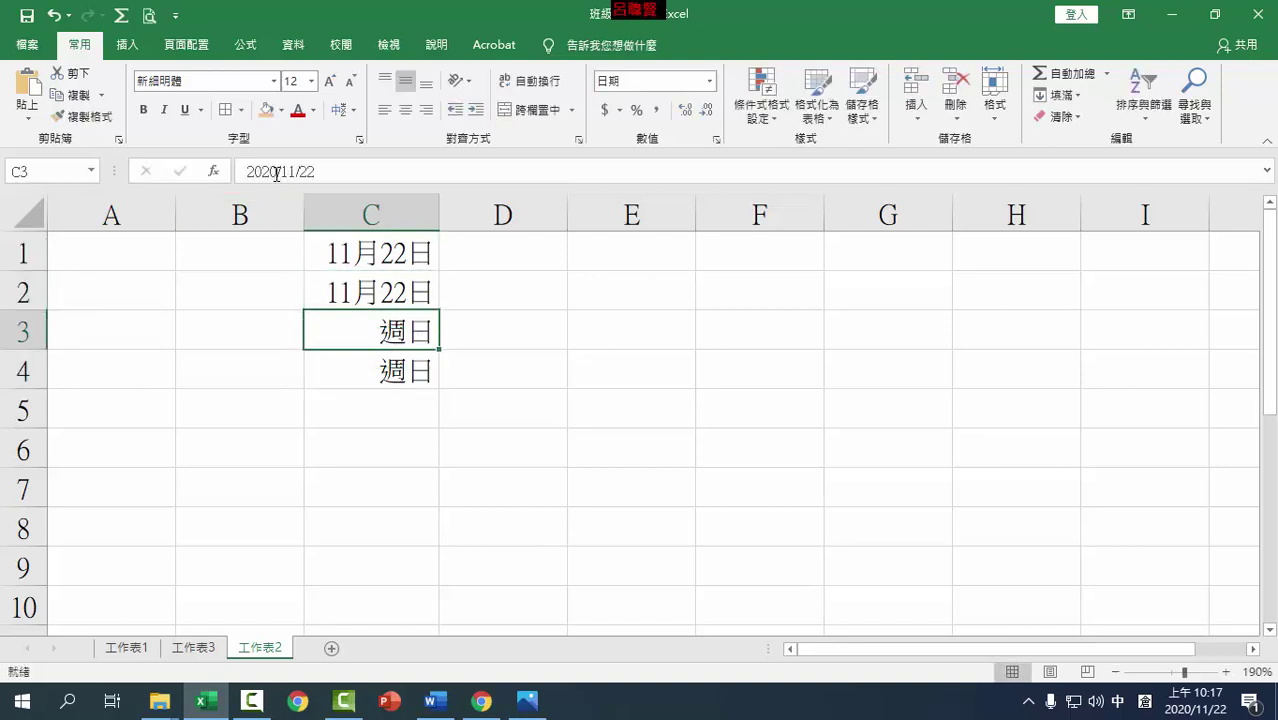
{"action": "left_click", "coordinate": [276, 173]}
{"action": "key", "text": "BackSpace"}
{"action": "key", "text": "BackSpace"}
{"action": "type", "text": "19/11/22"}
{"action": "key", "text": "Return"}
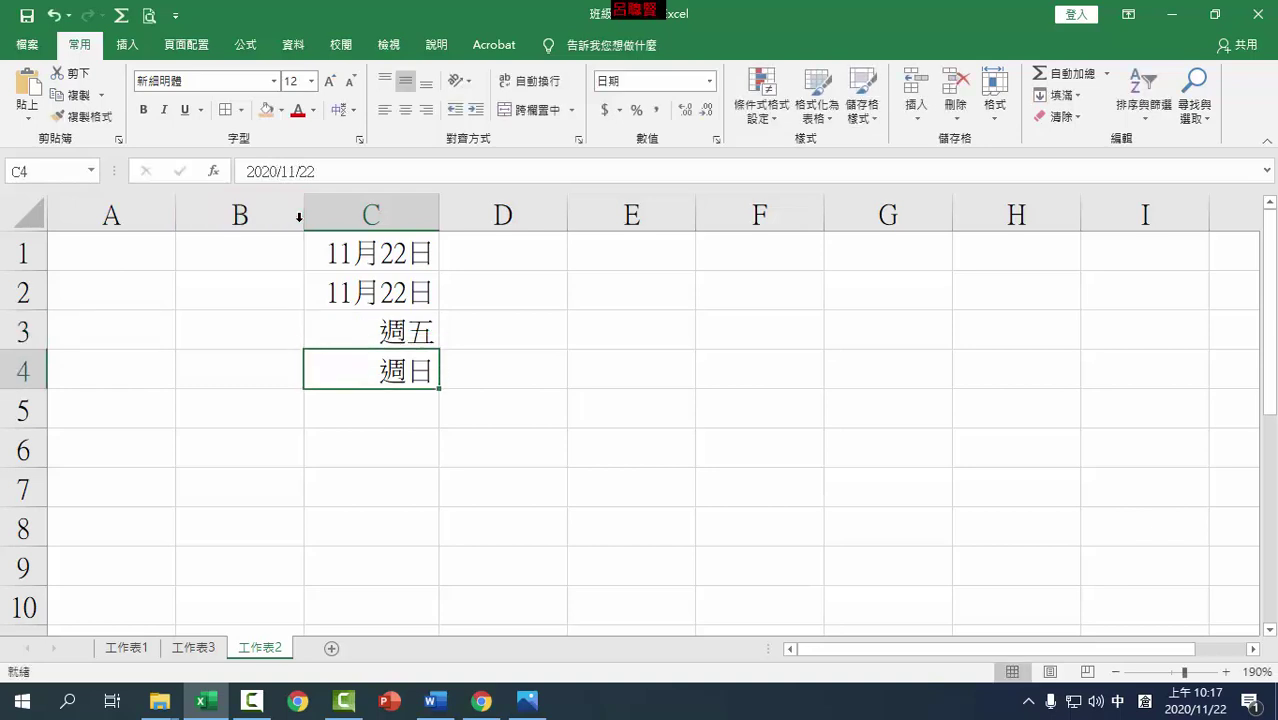
Edit the year of C2's date in the formula bar, leaving it at 2020/11/22
{"action": "left_click", "coordinate": [413, 253]}
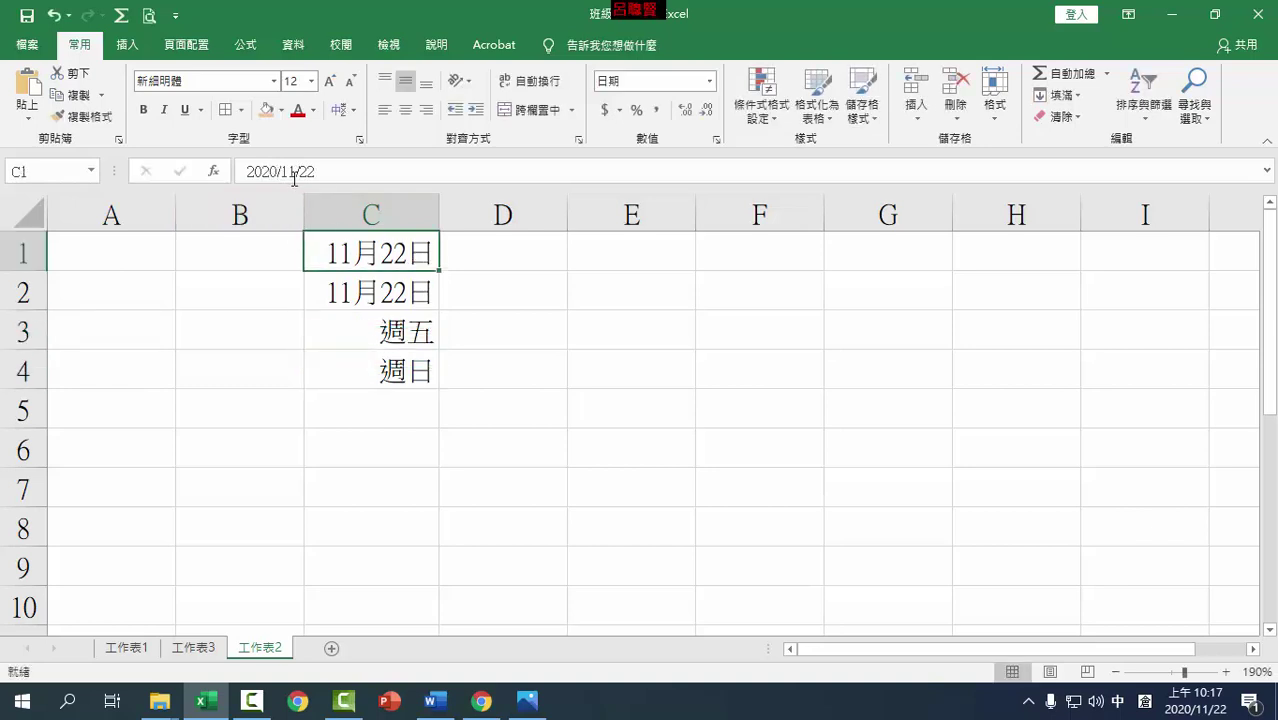
{"action": "left_click", "coordinate": [385, 291]}
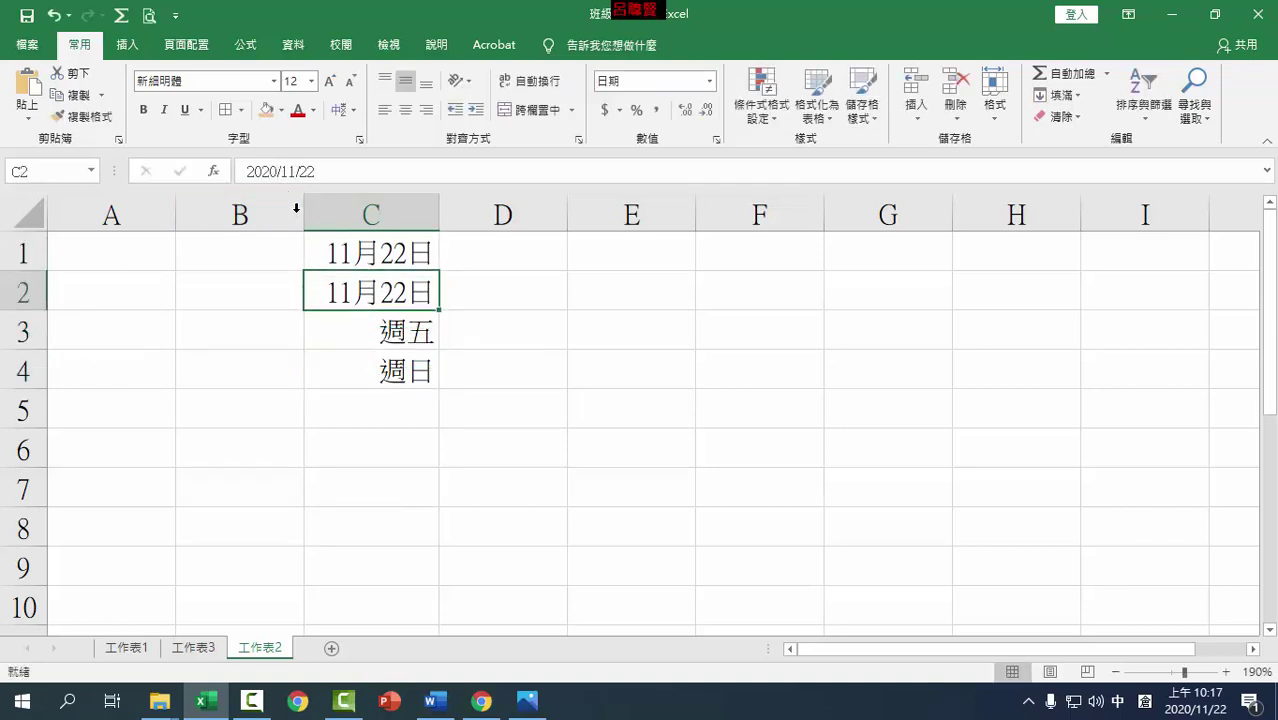
{"action": "left_click", "coordinate": [418, 258]}
{"action": "left_click", "coordinate": [418, 290]}
{"action": "left_click", "coordinate": [272, 172]}
{"action": "key", "text": "BackSpace"}
{"action": "type", "text": "1"}
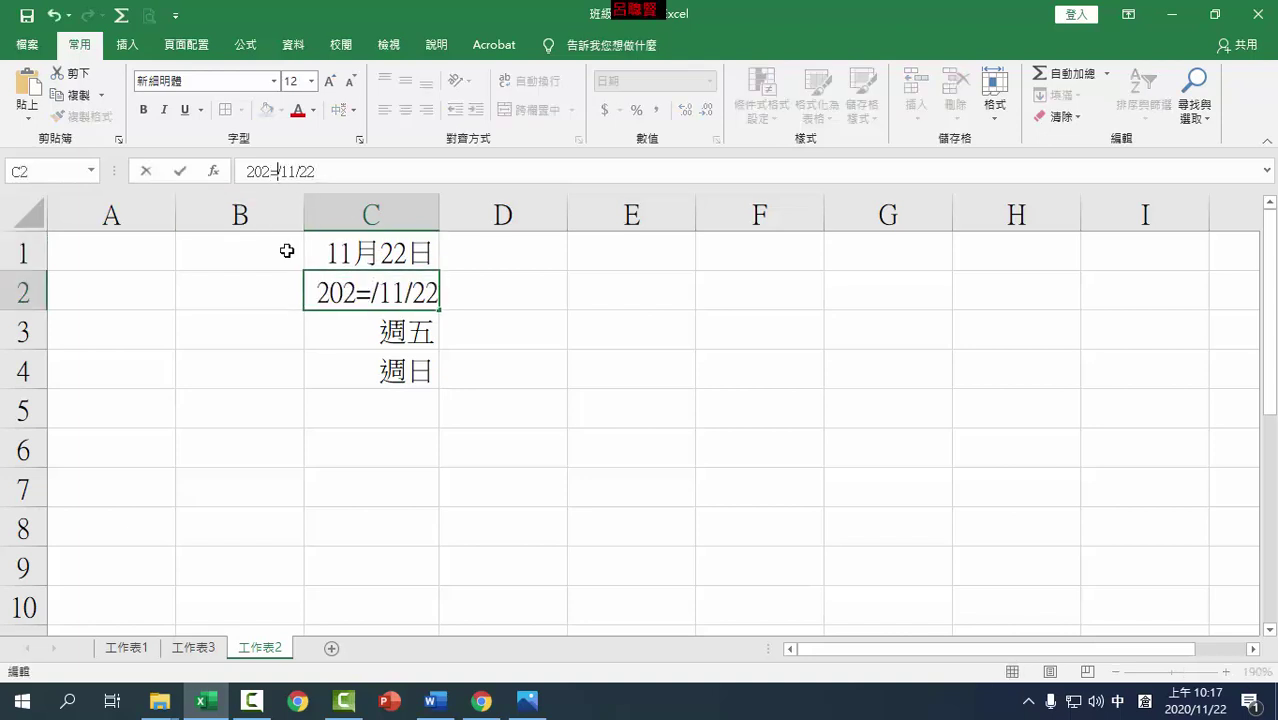
{"action": "key", "text": "BackSpace"}
{"action": "key", "text": "BackSpace"}
{"action": "type", "text": "1"}
{"action": "key", "text": "Return"}
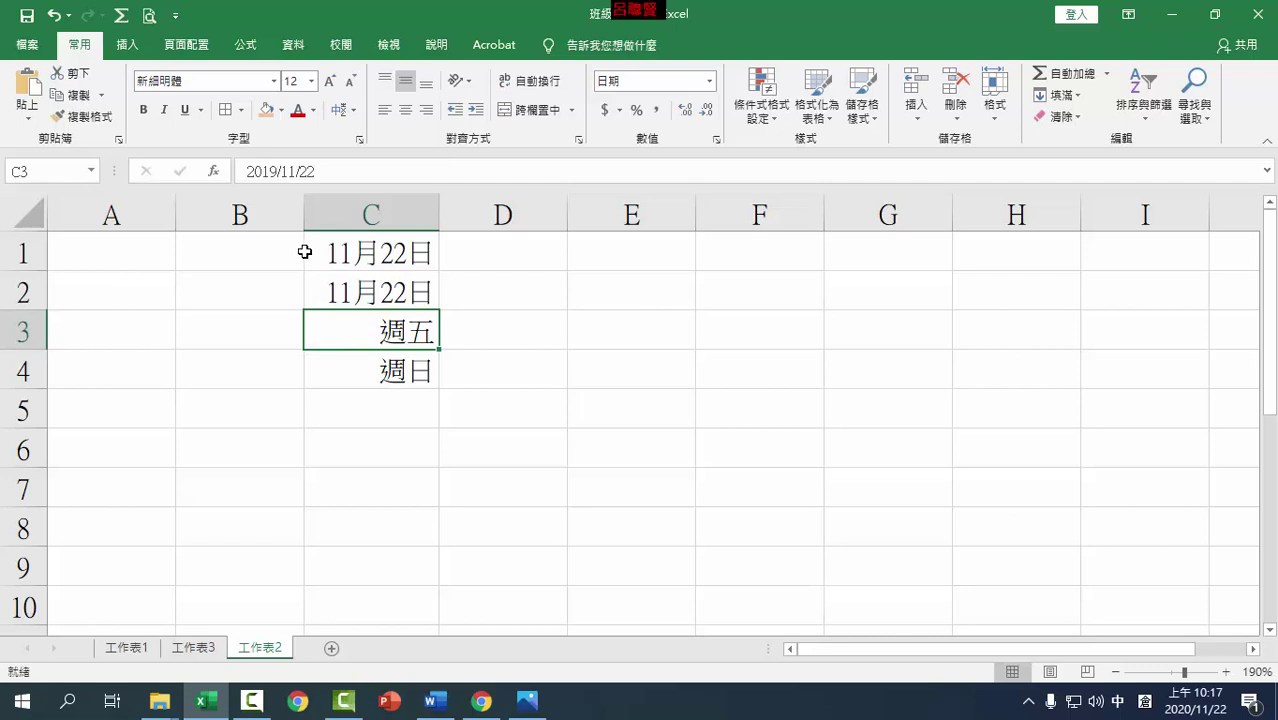
Step through C1–C4 to compare their stored dates
{"action": "left_click", "coordinate": [328, 264]}
{"action": "left_click", "coordinate": [342, 288]}
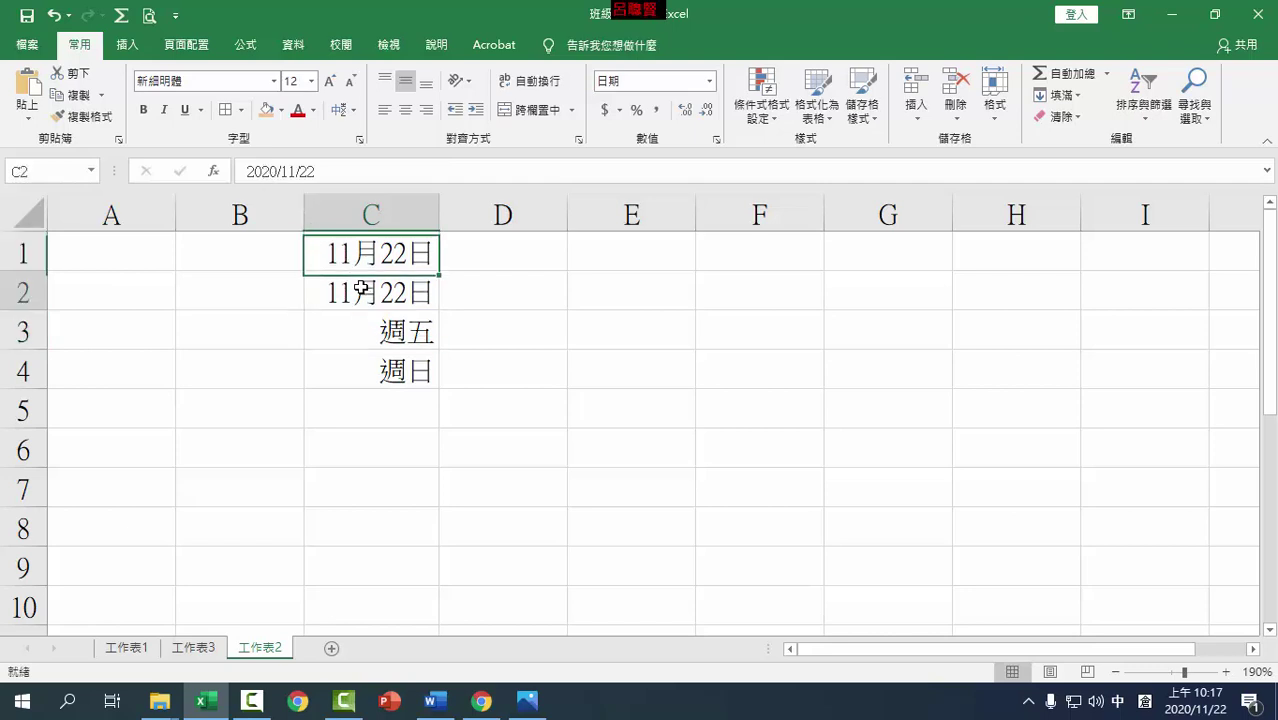
{"action": "left_click", "coordinate": [379, 330]}
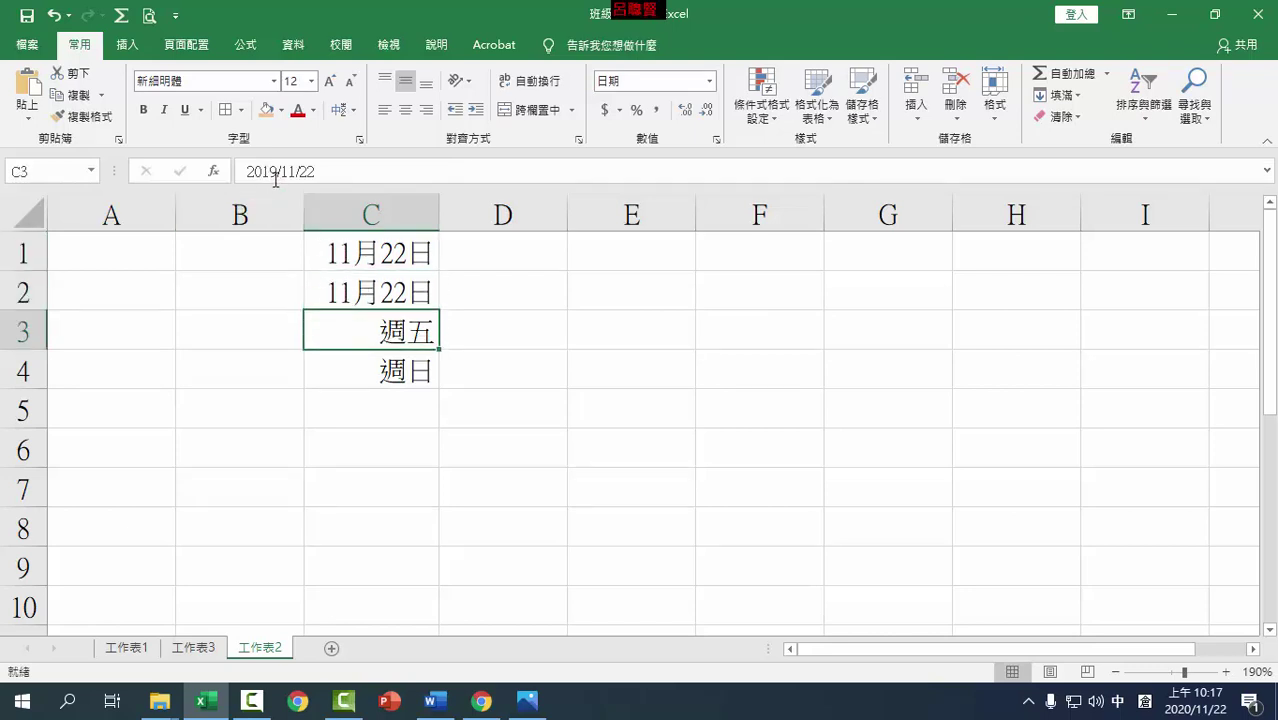
{"action": "left_click", "coordinate": [370, 374]}
{"action": "left_click", "coordinate": [408, 252]}
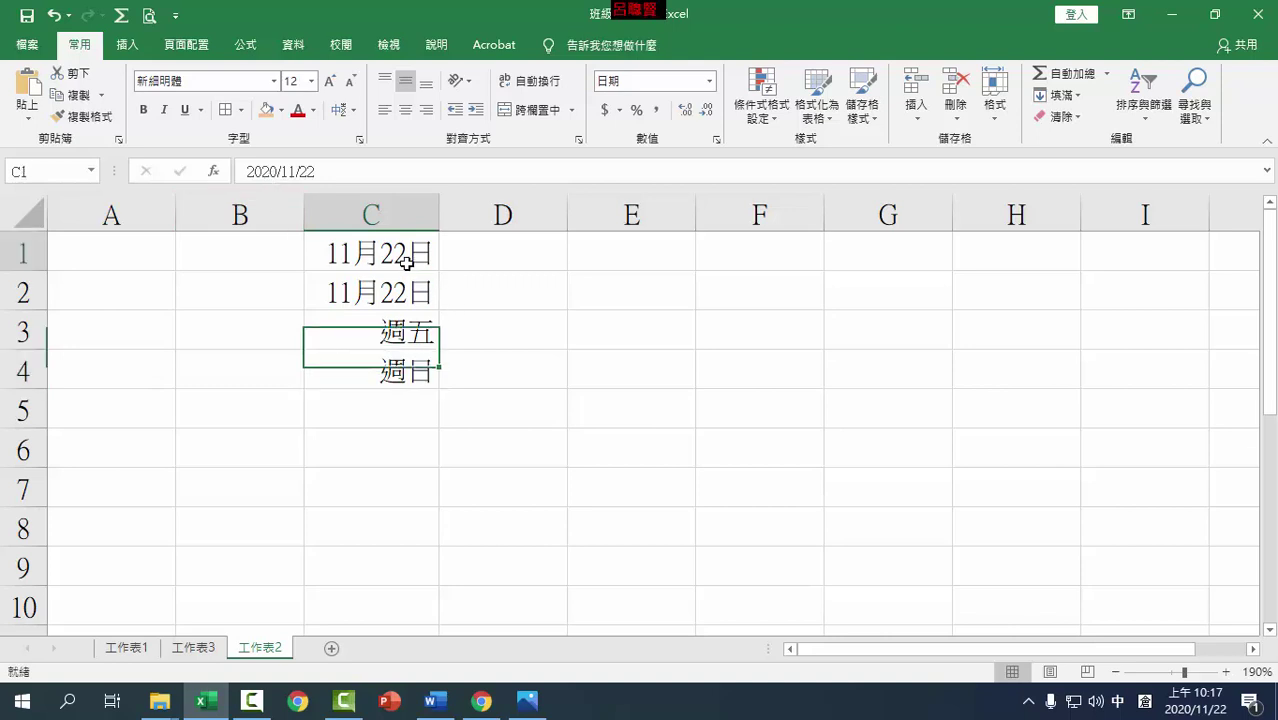
{"action": "left_click", "coordinate": [408, 292]}
{"action": "left_click", "coordinate": [408, 331]}
{"action": "left_click", "coordinate": [416, 371]}
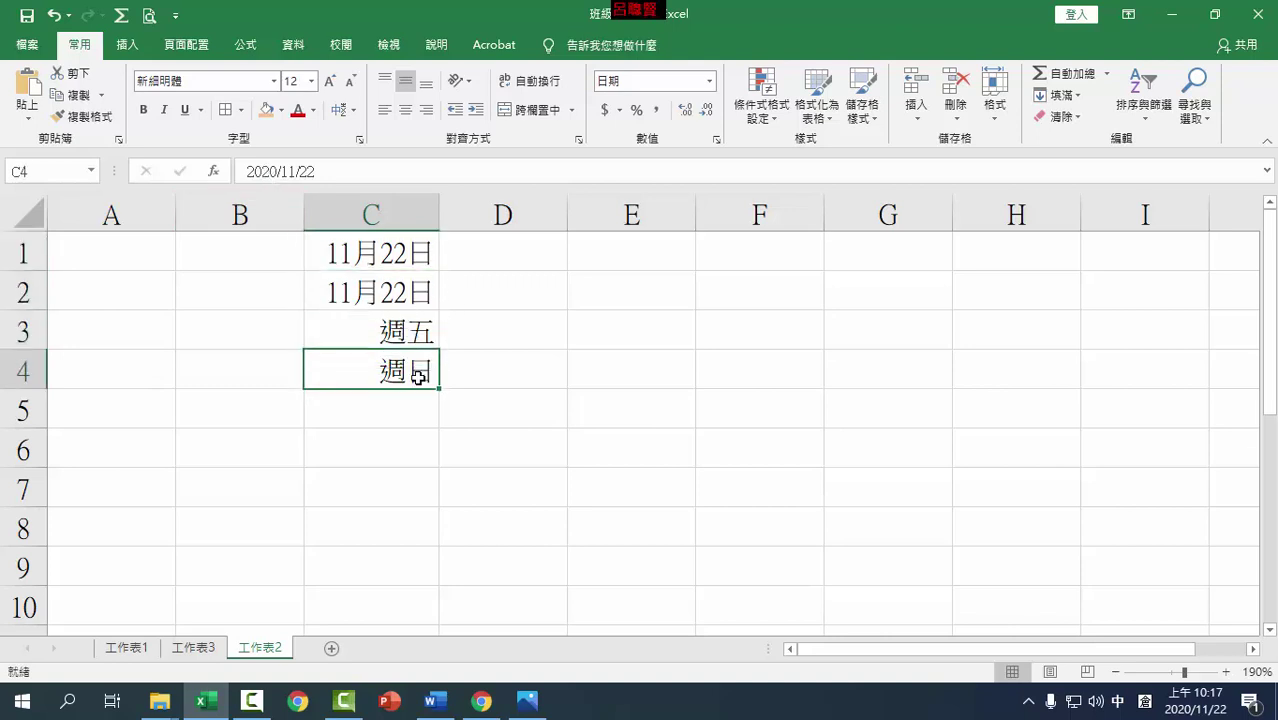
{"action": "left_click", "coordinate": [412, 262]}
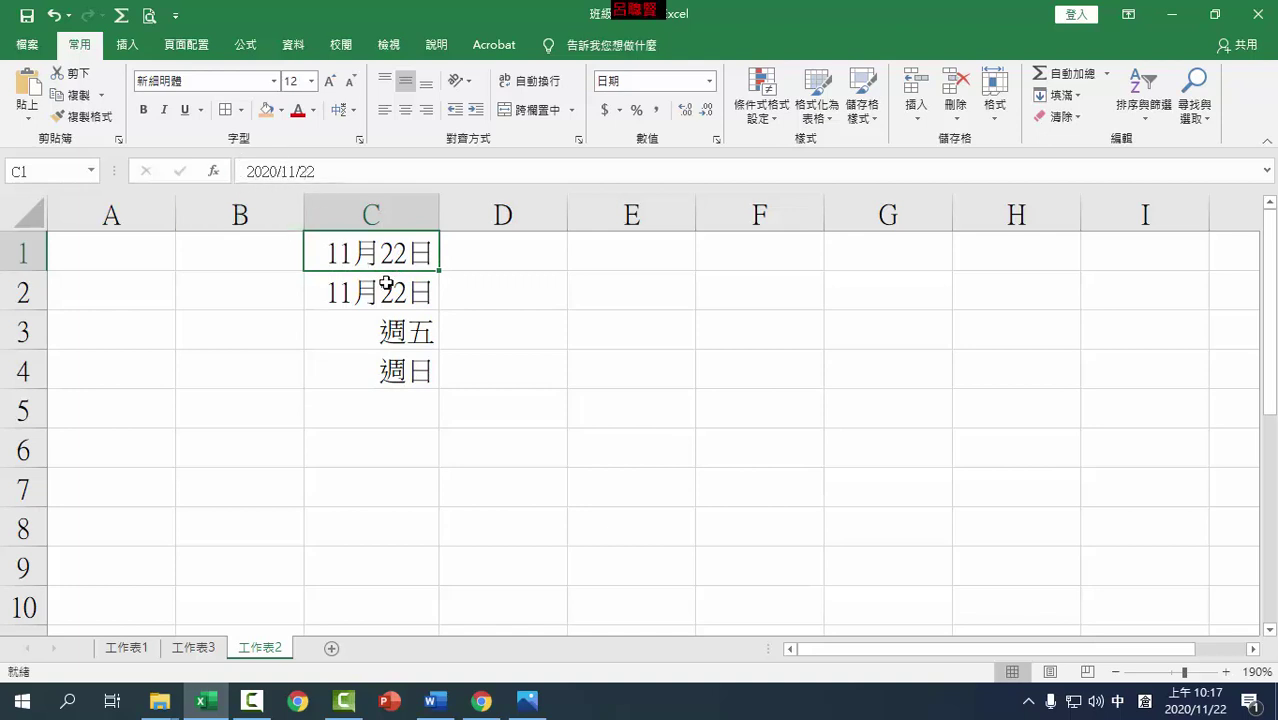
{"action": "left_click", "coordinate": [390, 290]}
{"action": "left_click", "coordinate": [394, 331]}
{"action": "left_click", "coordinate": [388, 370]}
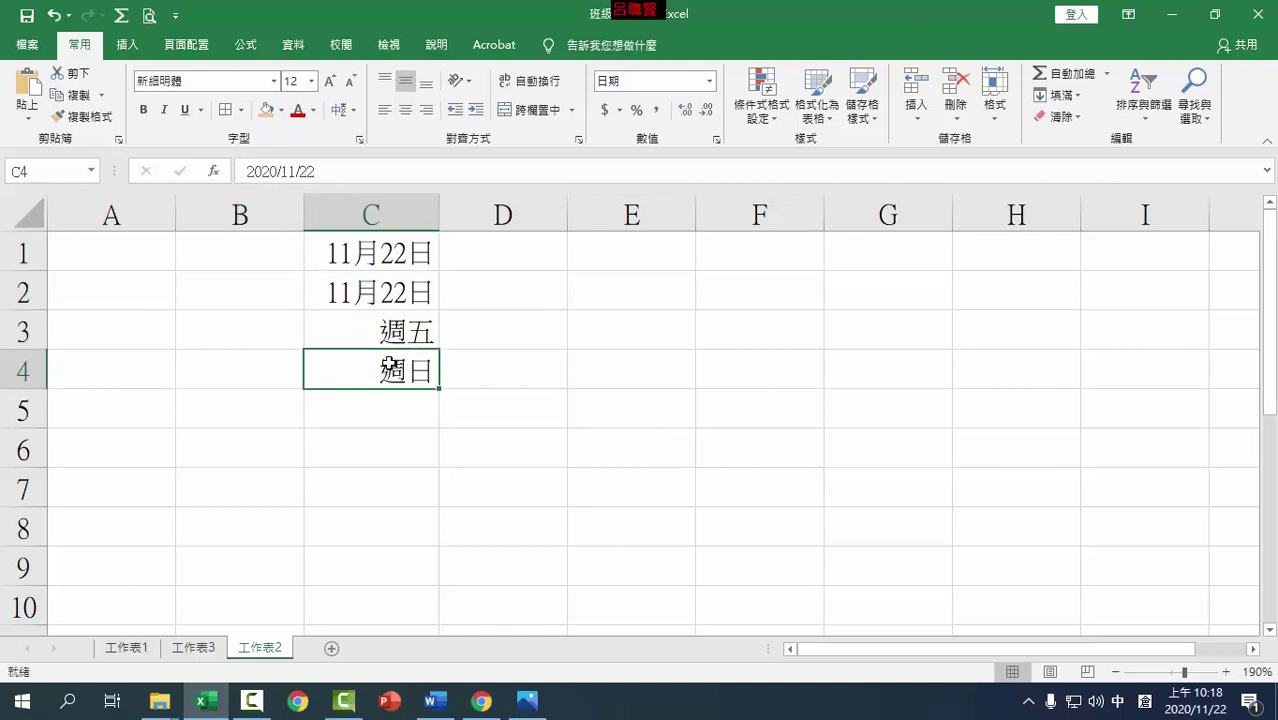
{"action": "left_click", "coordinate": [522, 250]}
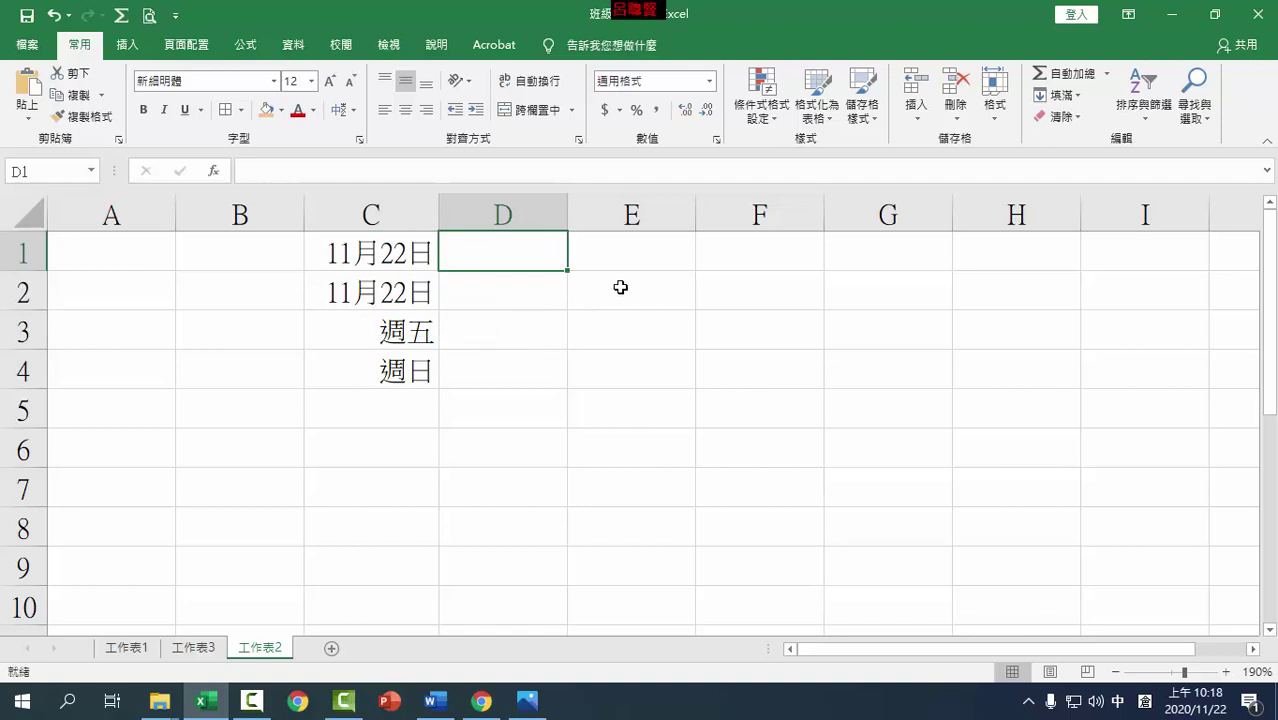
Enter 10 in D1, D2 and D3
{"action": "type", "text": "10"}
{"action": "key", "text": "Return"}
{"action": "type", "text": "1"}
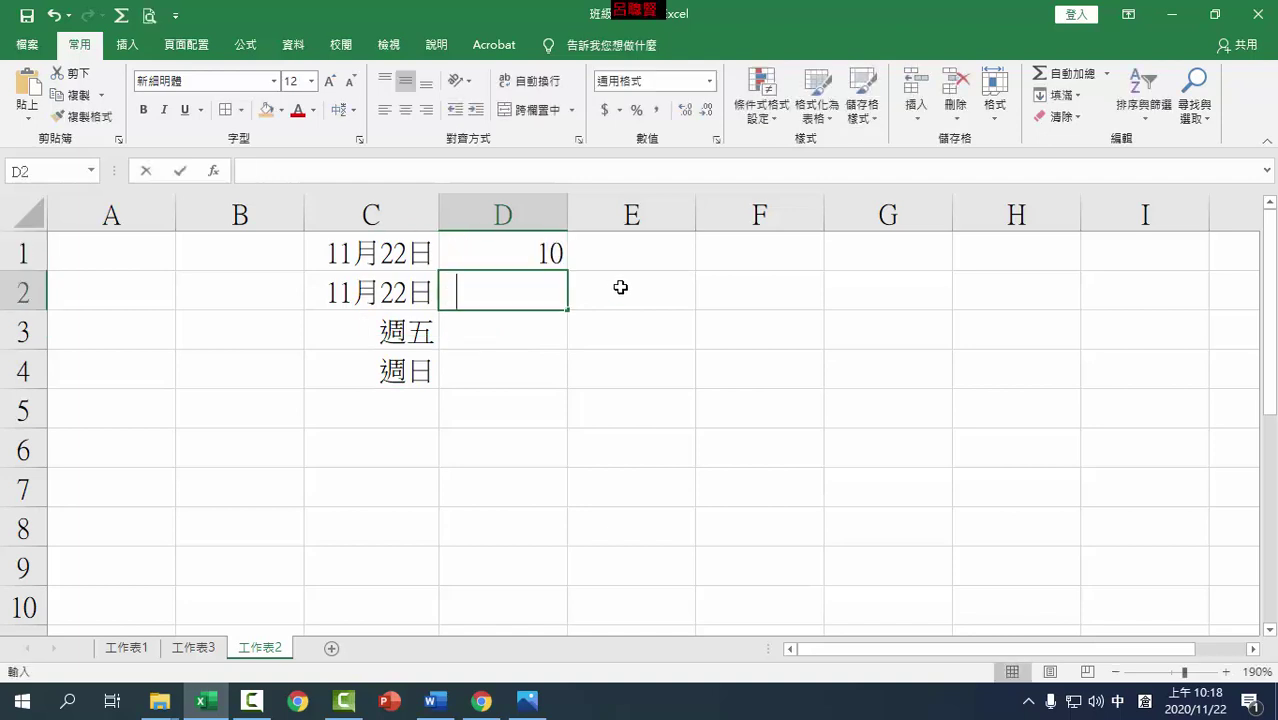
{"action": "type", "text": "0"}
{"action": "key", "text": "Return"}
{"action": "type", "text": "10"}
{"action": "key", "text": "Return"}
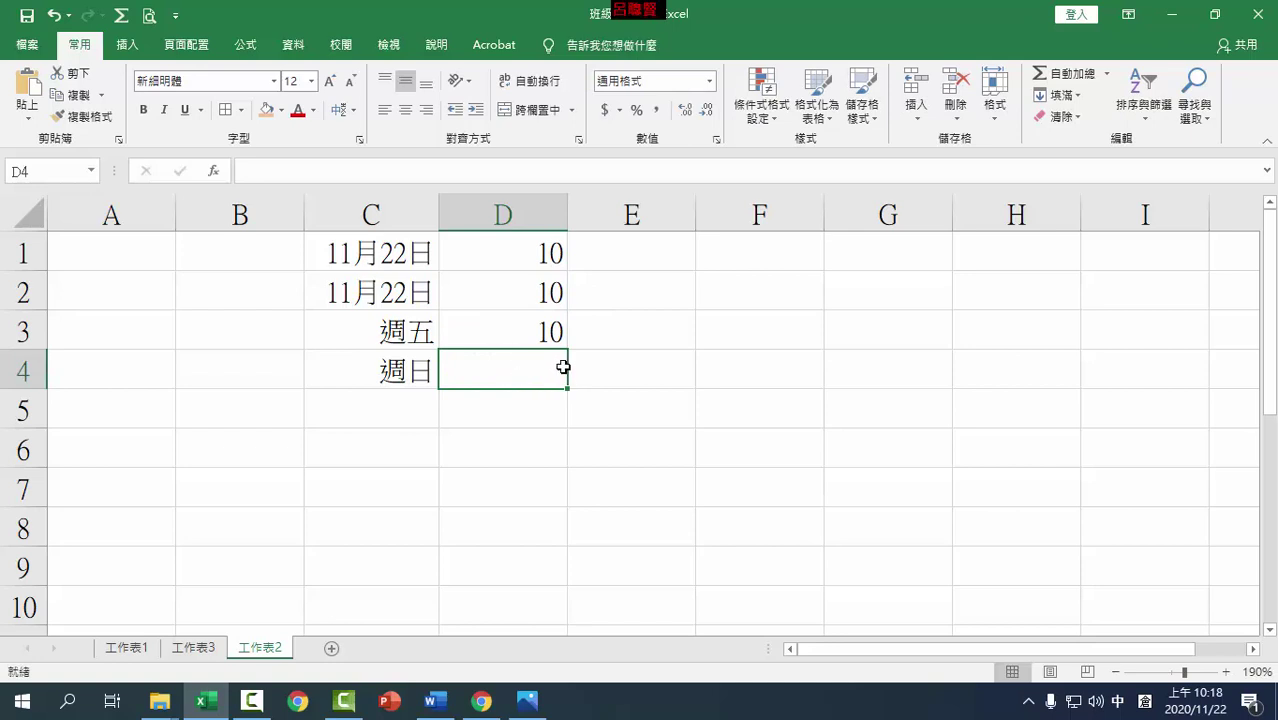
Type the text 10元 into E1, E2 and E3
{"action": "left_click", "coordinate": [650, 256]}
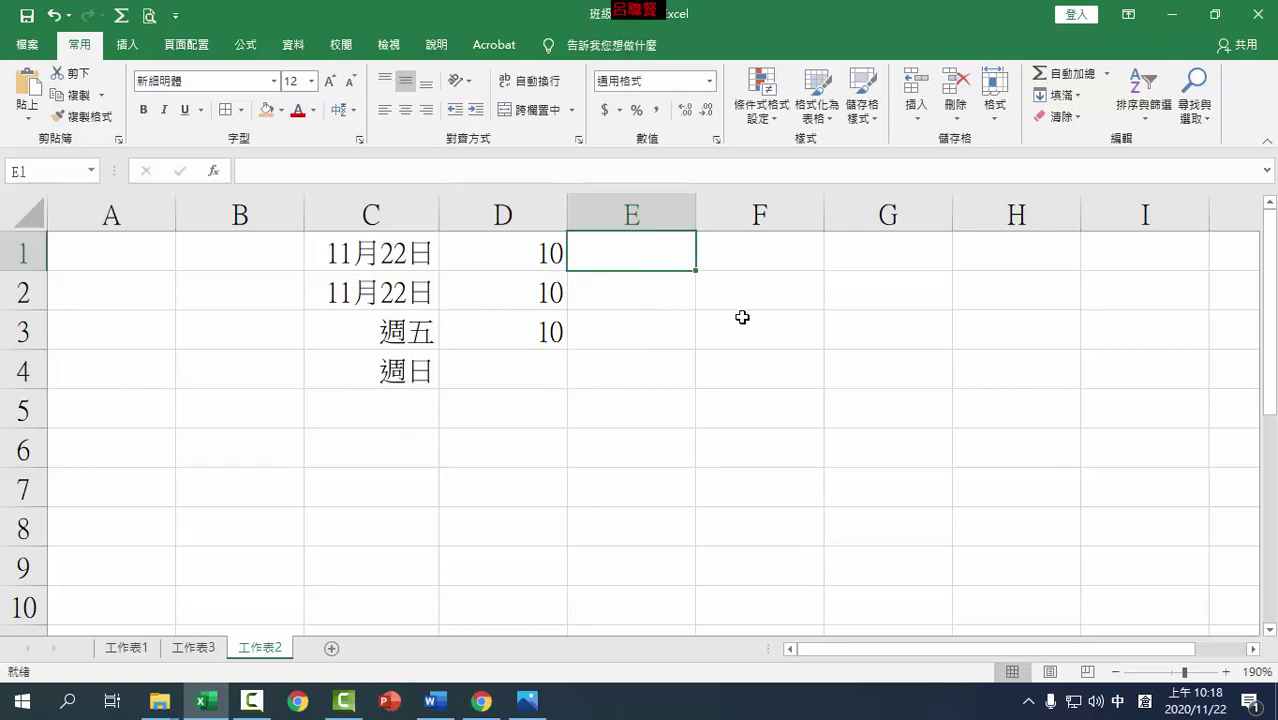
{"action": "type", "text": "10"}
{"action": "key", "text": "shift"}
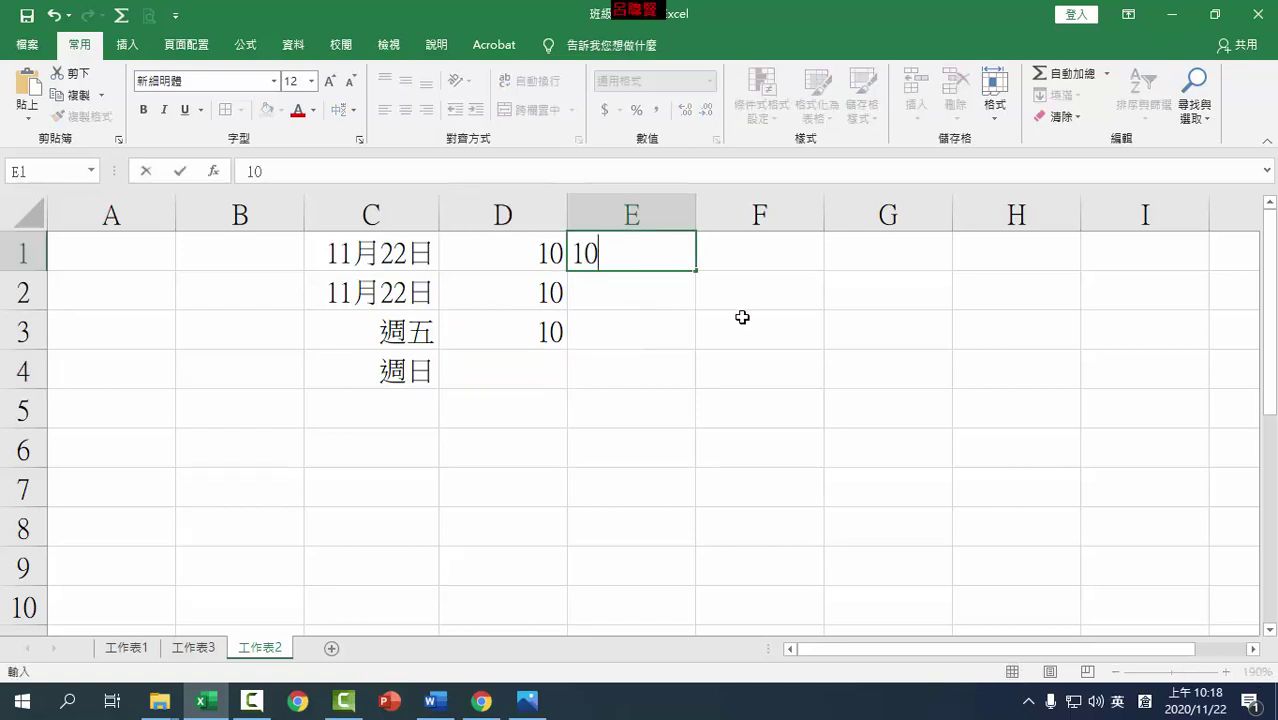
{"action": "key", "text": "shift"}
{"action": "type", "text": "元"}
{"action": "key", "text": "Return"}
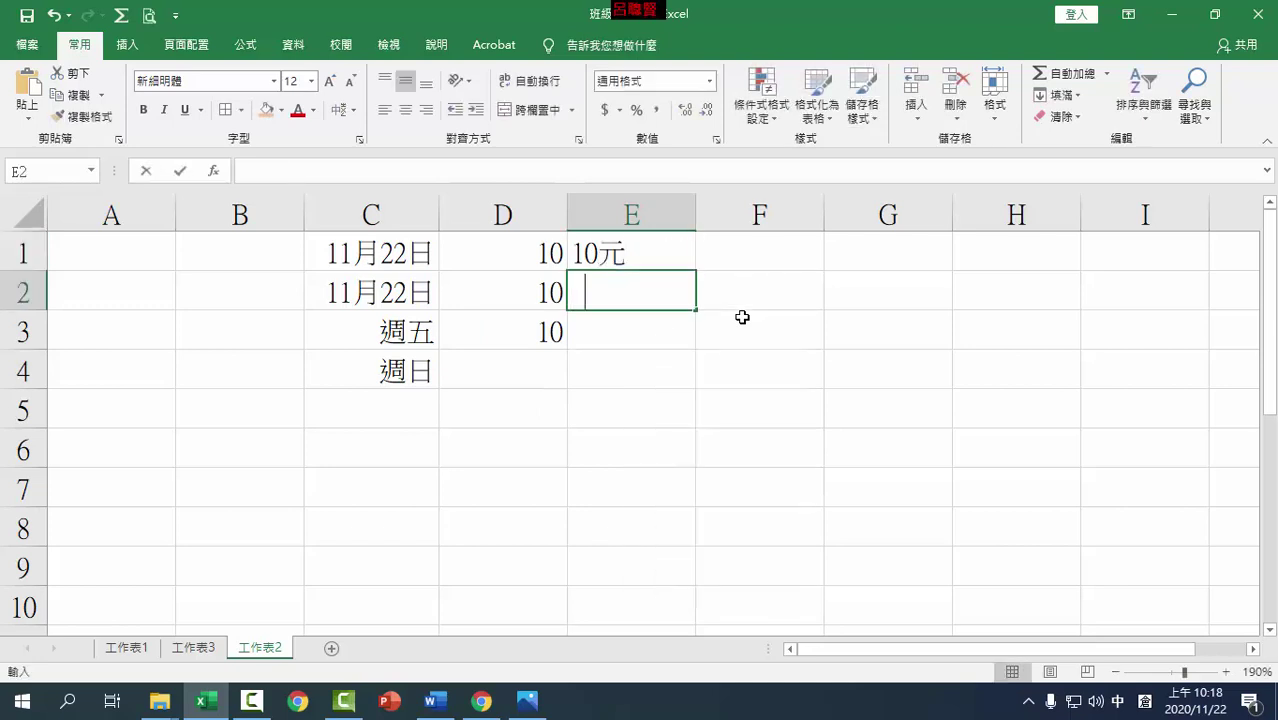
{"action": "type", "text": "10元"}
{"action": "key", "text": "Return"}
{"action": "key", "text": "Return"}
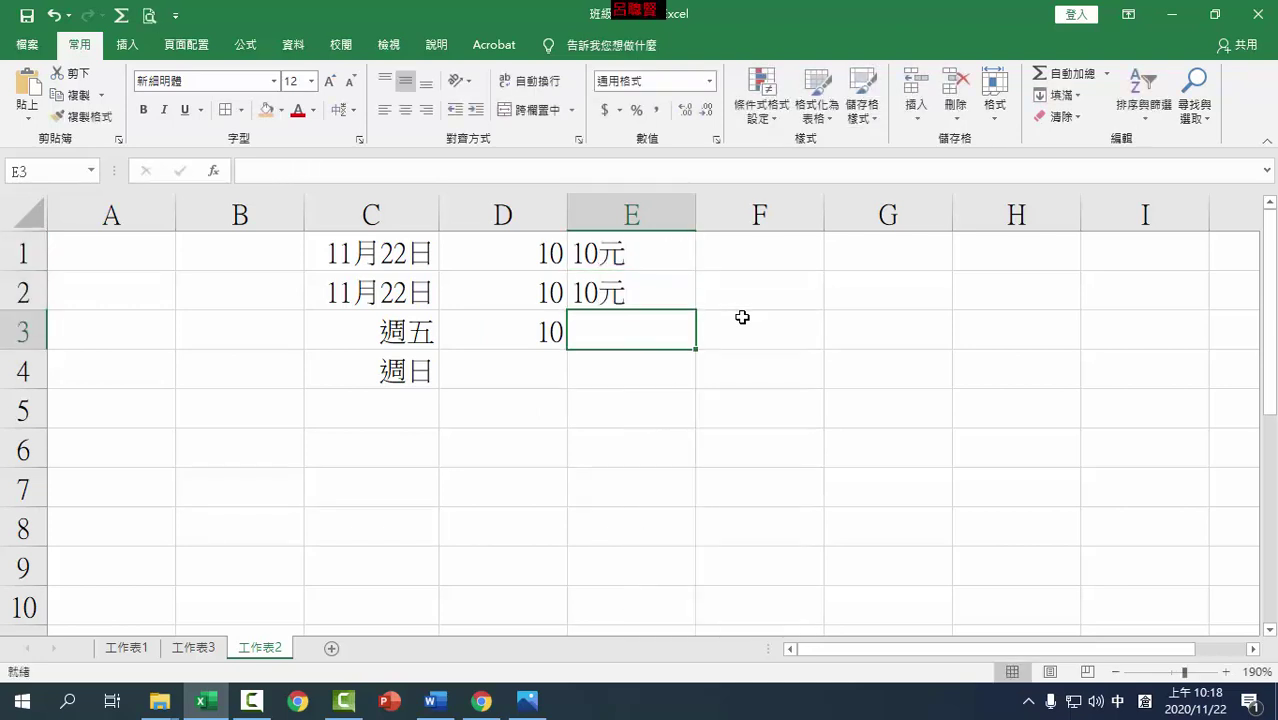
{"action": "type", "text": "10元"}
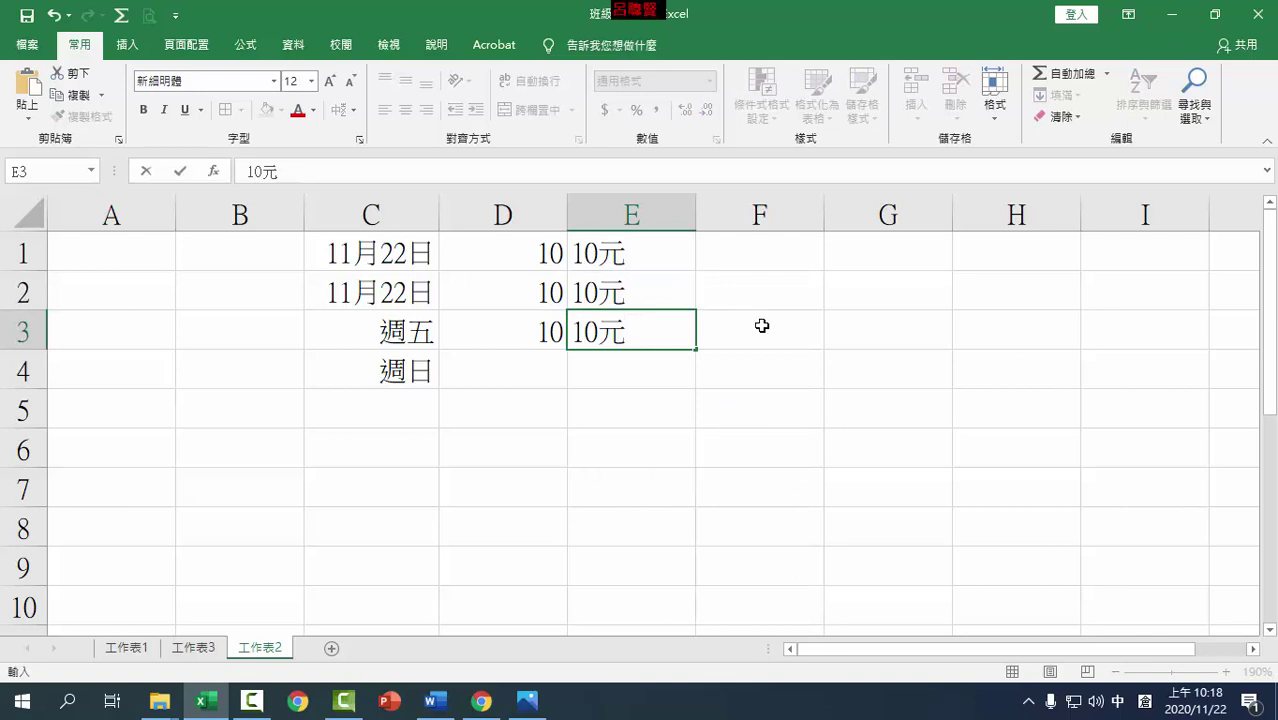
{"action": "key", "text": "Return"}
Add =SUM(E1:E3) in E4, which returns 0, and compare E1 with D1
{"action": "left_click_drag", "start_coordinate": [534, 251], "coordinate": [563, 318]}
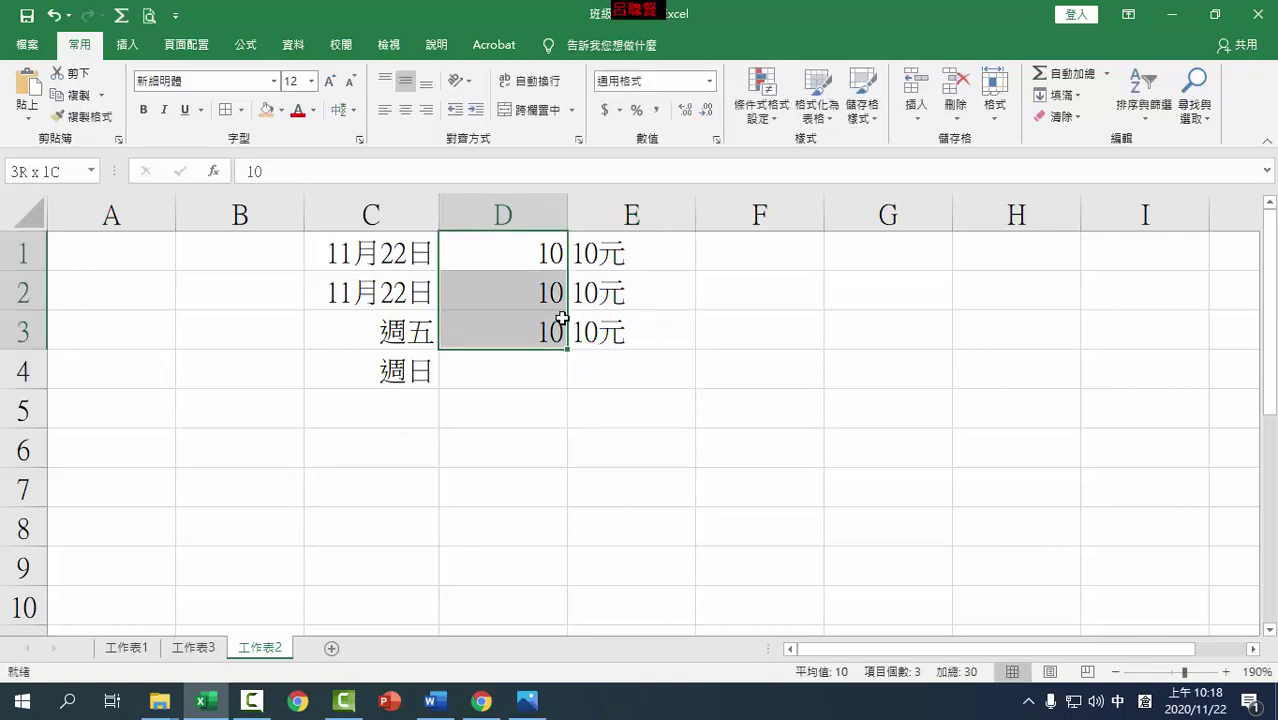
{"action": "left_click_drag", "start_coordinate": [598, 252], "coordinate": [600, 330]}
{"action": "left_click", "coordinate": [619, 368]}
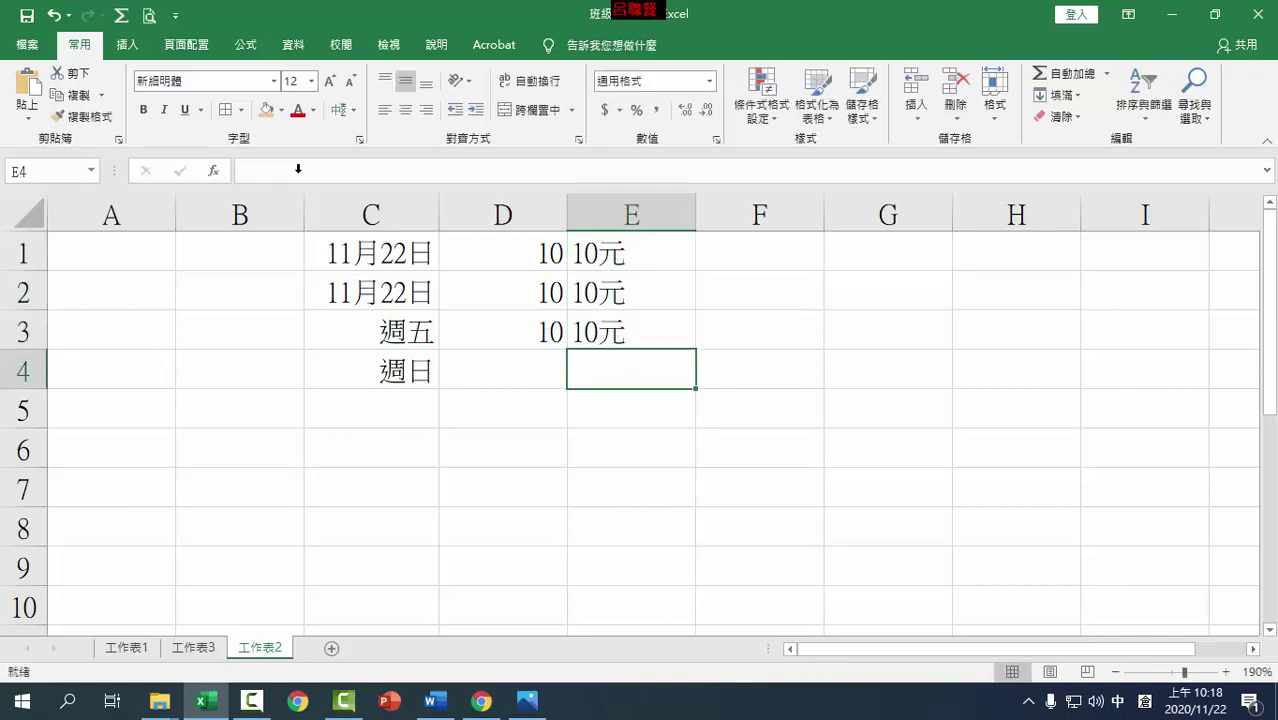
{"action": "left_click", "coordinate": [121, 17]}
{"action": "left_click_drag", "start_coordinate": [656, 262], "coordinate": [637, 340]}
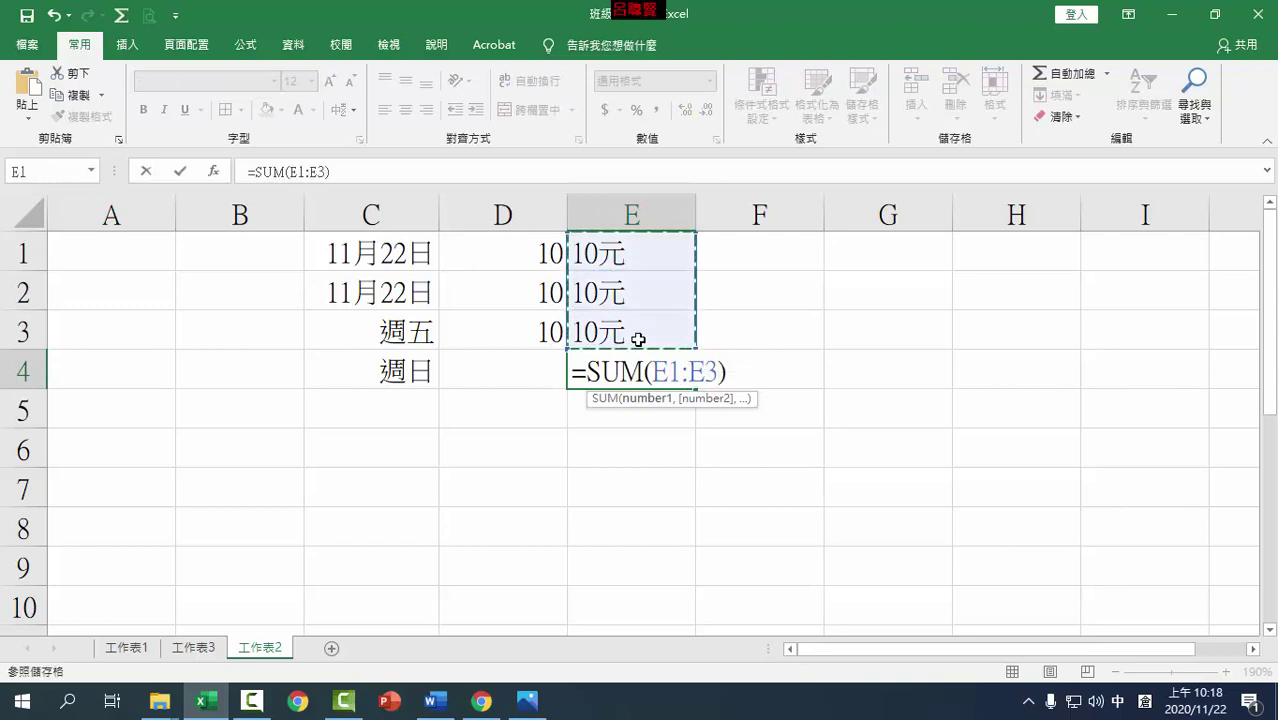
{"action": "key", "text": "Return"}
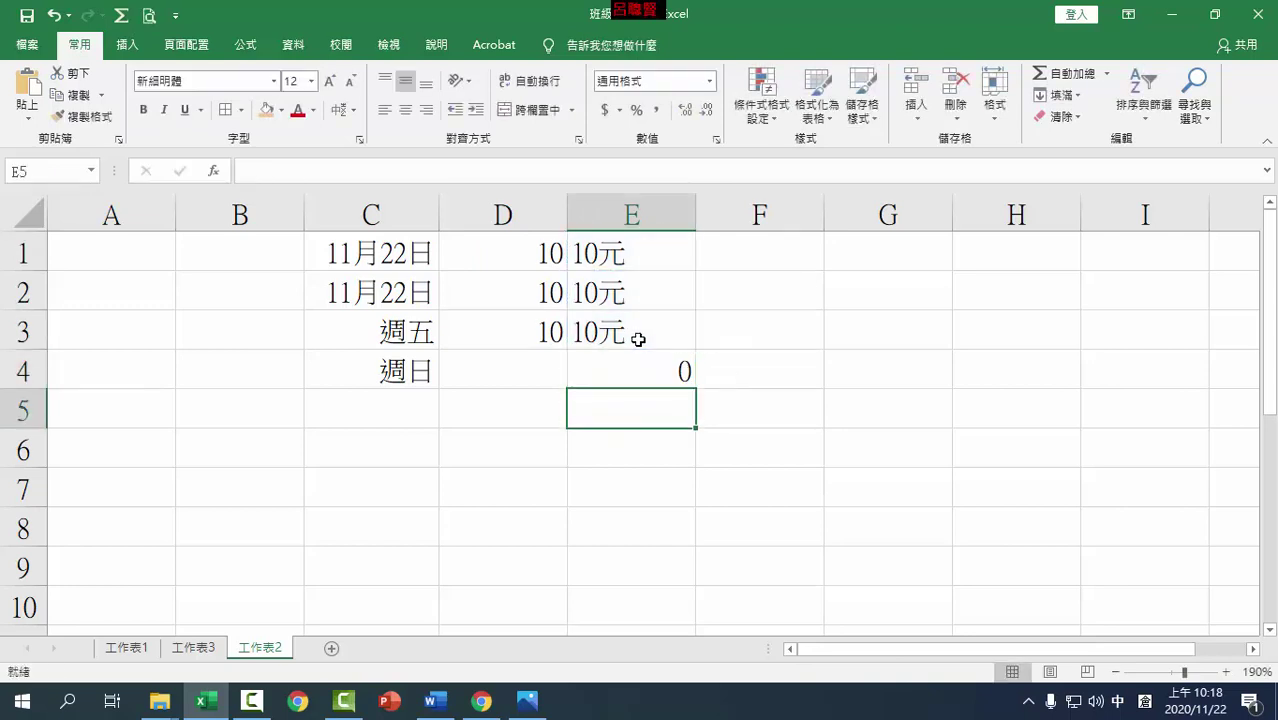
{"action": "left_click", "coordinate": [605, 252]}
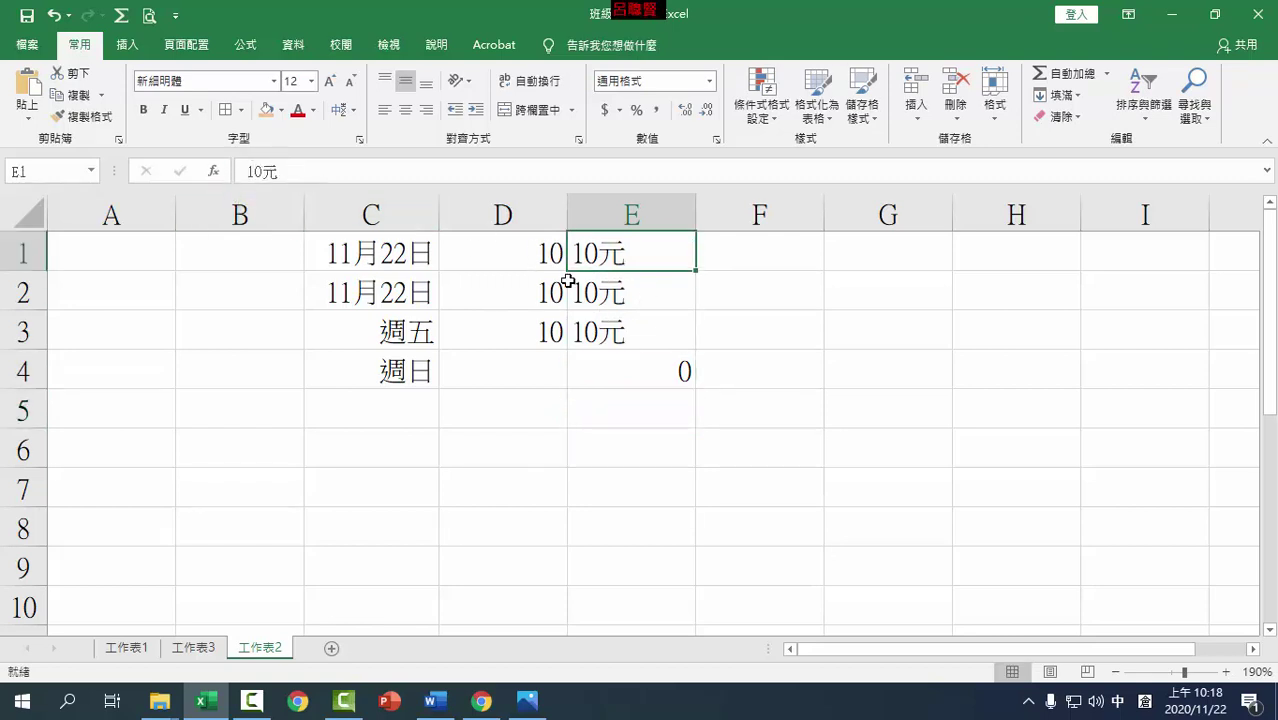
{"action": "left_click", "coordinate": [531, 252]}
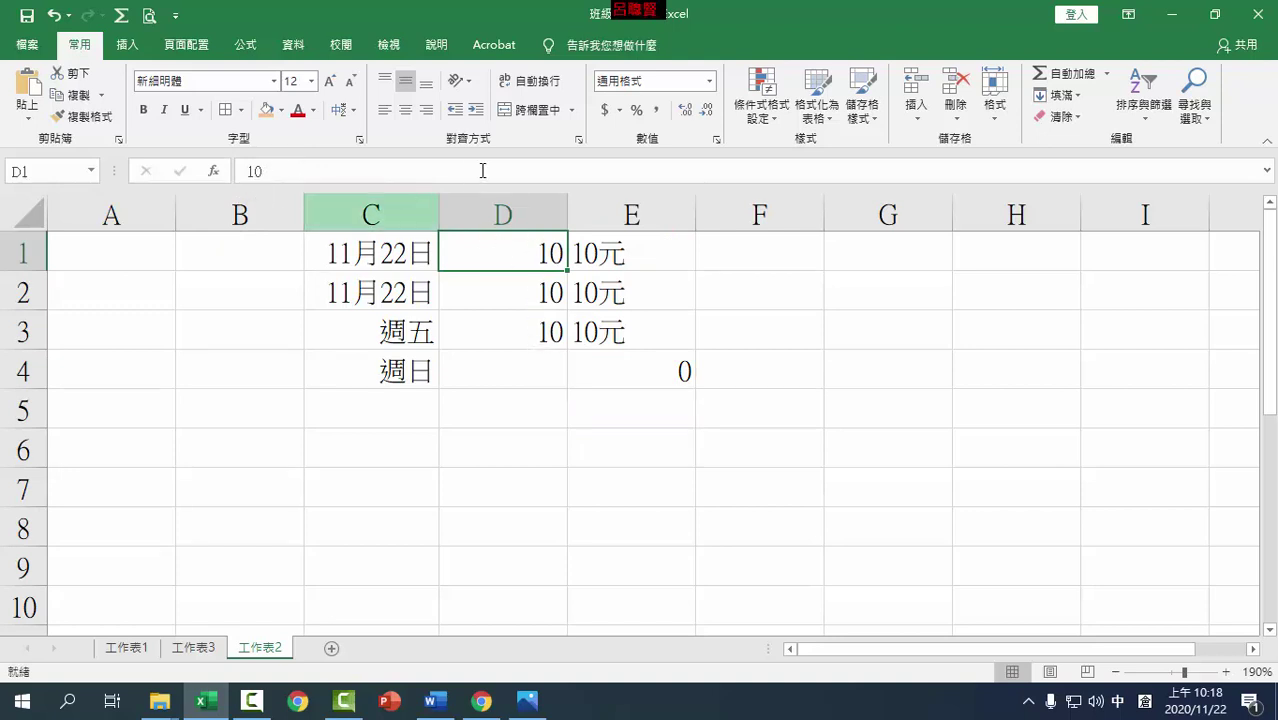
Give column D the custom number format #元
{"action": "left_click", "coordinate": [526, 211]}
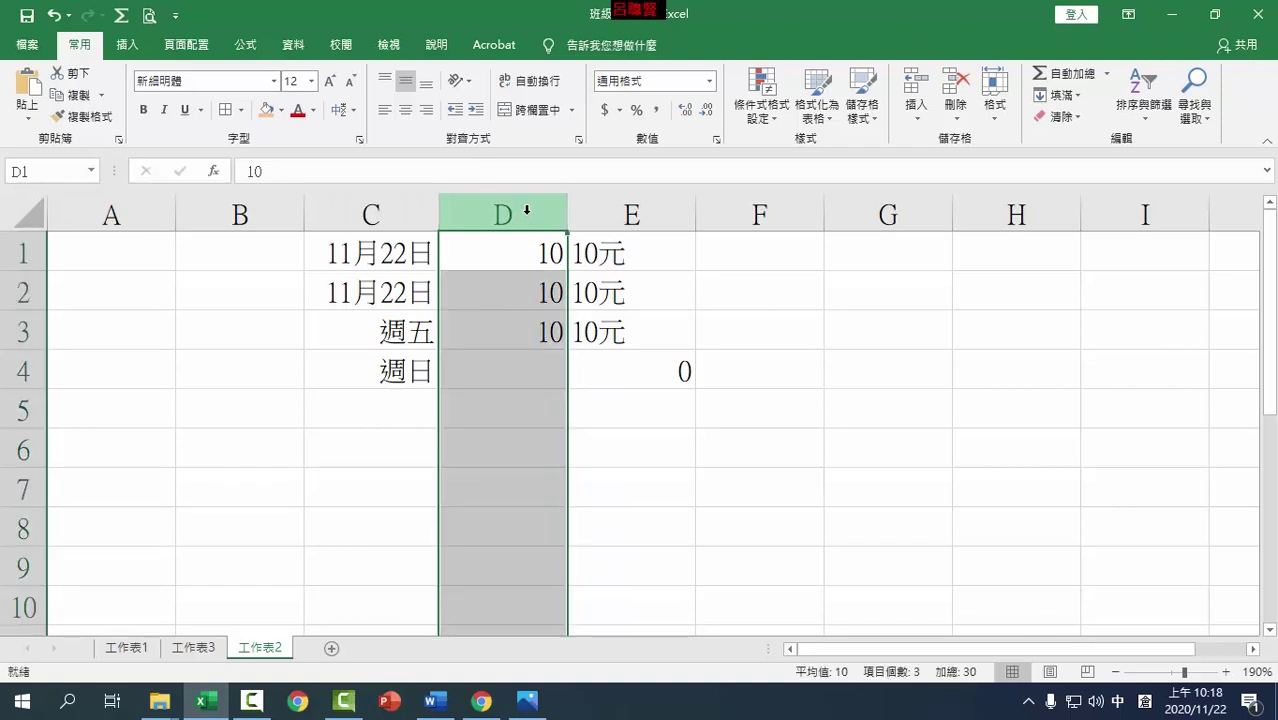
{"action": "key", "text": "ctrl+1"}
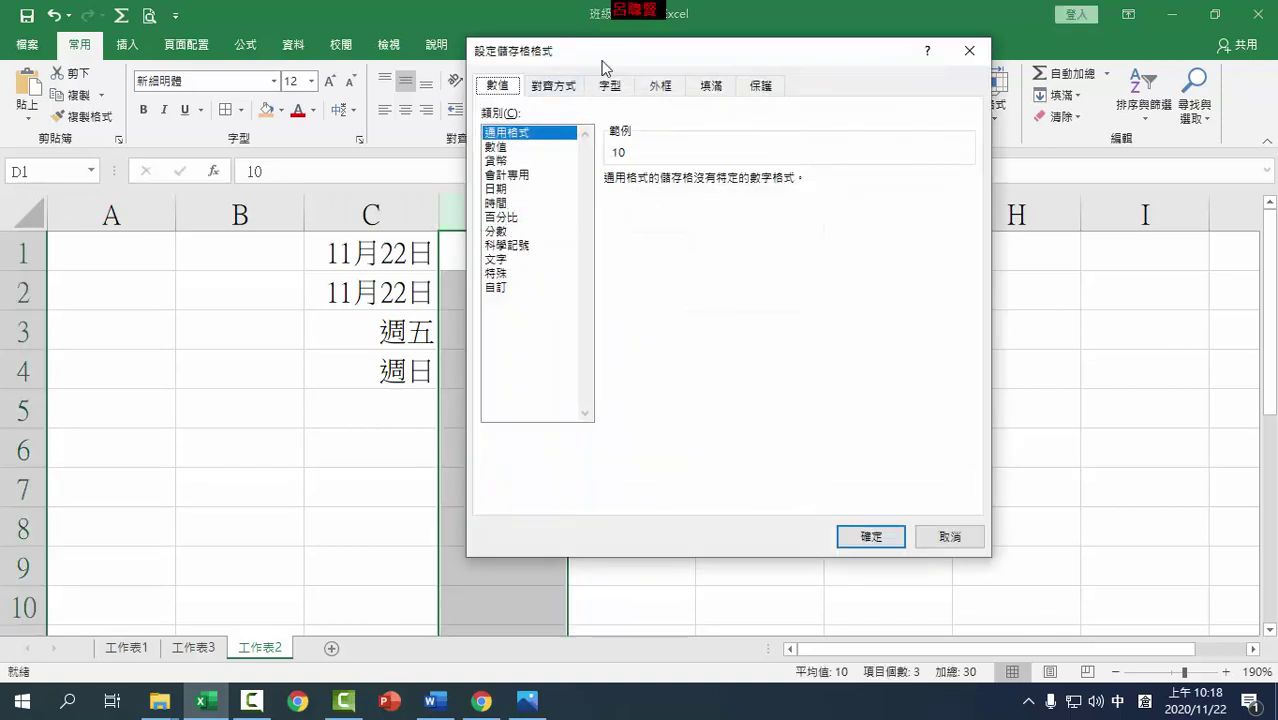
{"action": "left_click_drag", "start_coordinate": [603, 67], "coordinate": [756, 82]}
{"action": "left_click", "coordinate": [657, 303]}
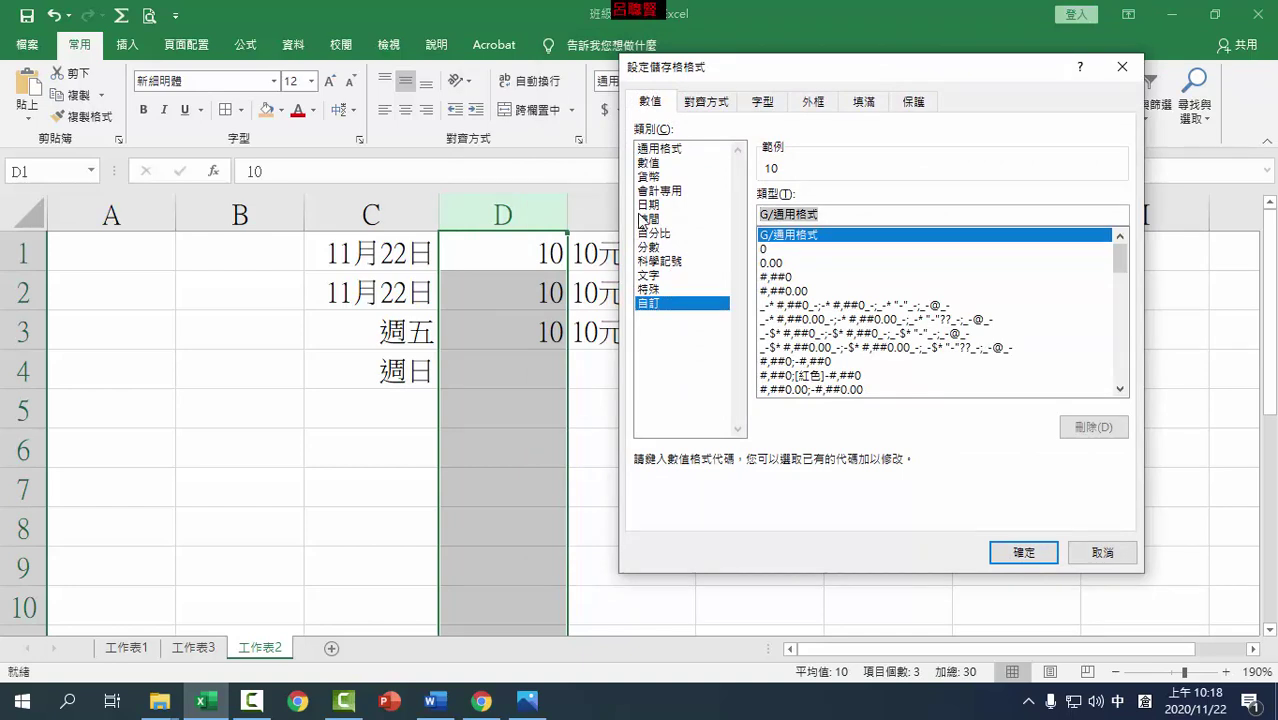
{"action": "type", "text": "#"}
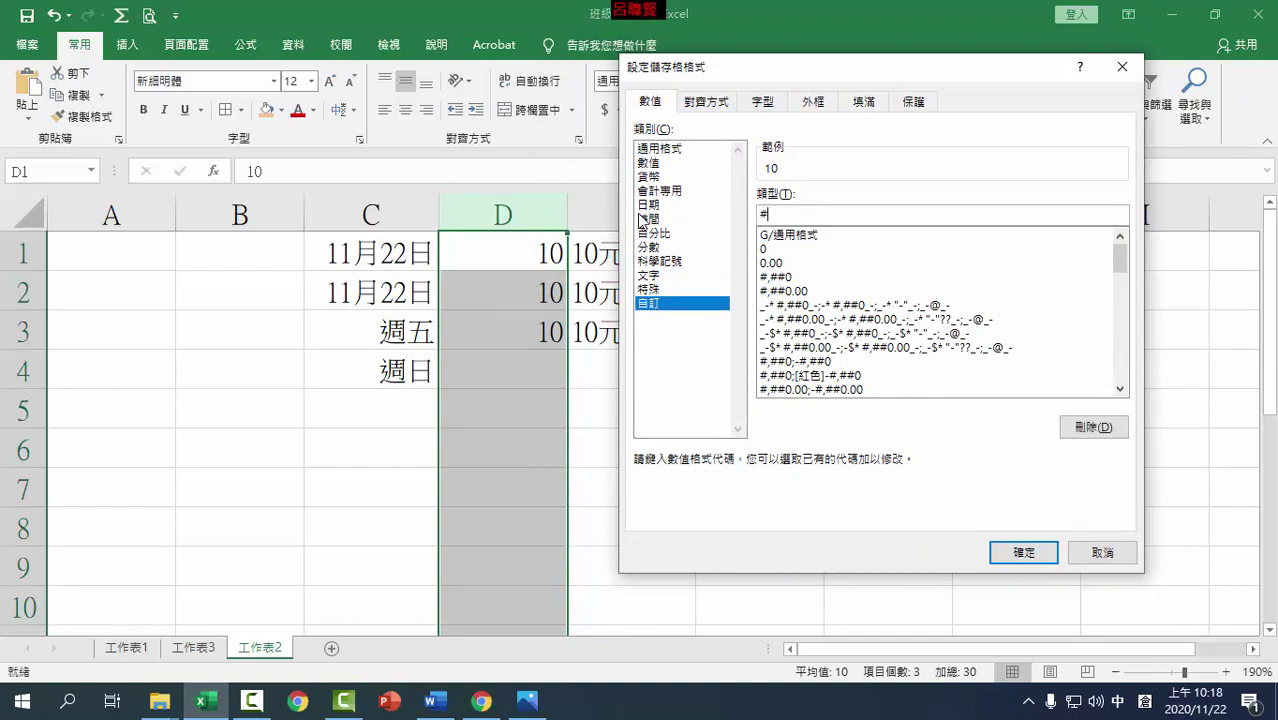
{"action": "type", "text": "元"}
{"action": "left_click", "coordinate": [1020, 553]}
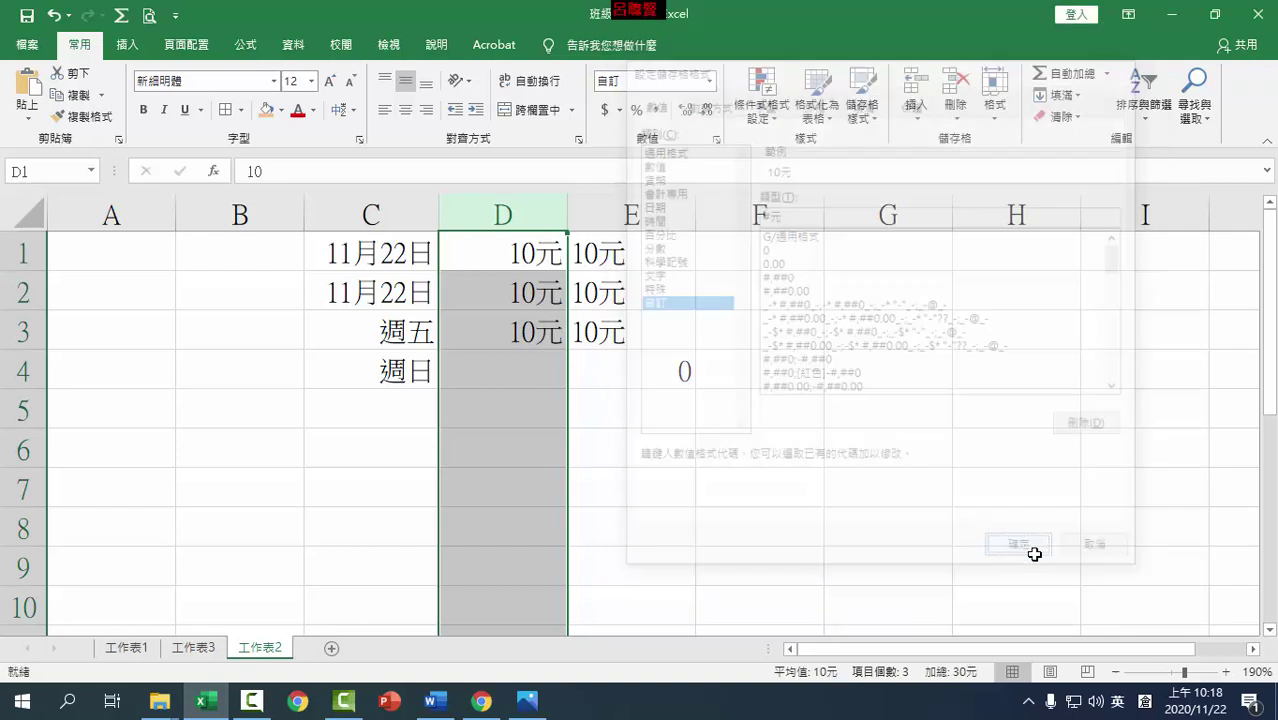
AutoSum D1:D3 in D4, giving 30元
{"action": "left_click", "coordinate": [620, 257]}
{"action": "left_click", "coordinate": [500, 370]}
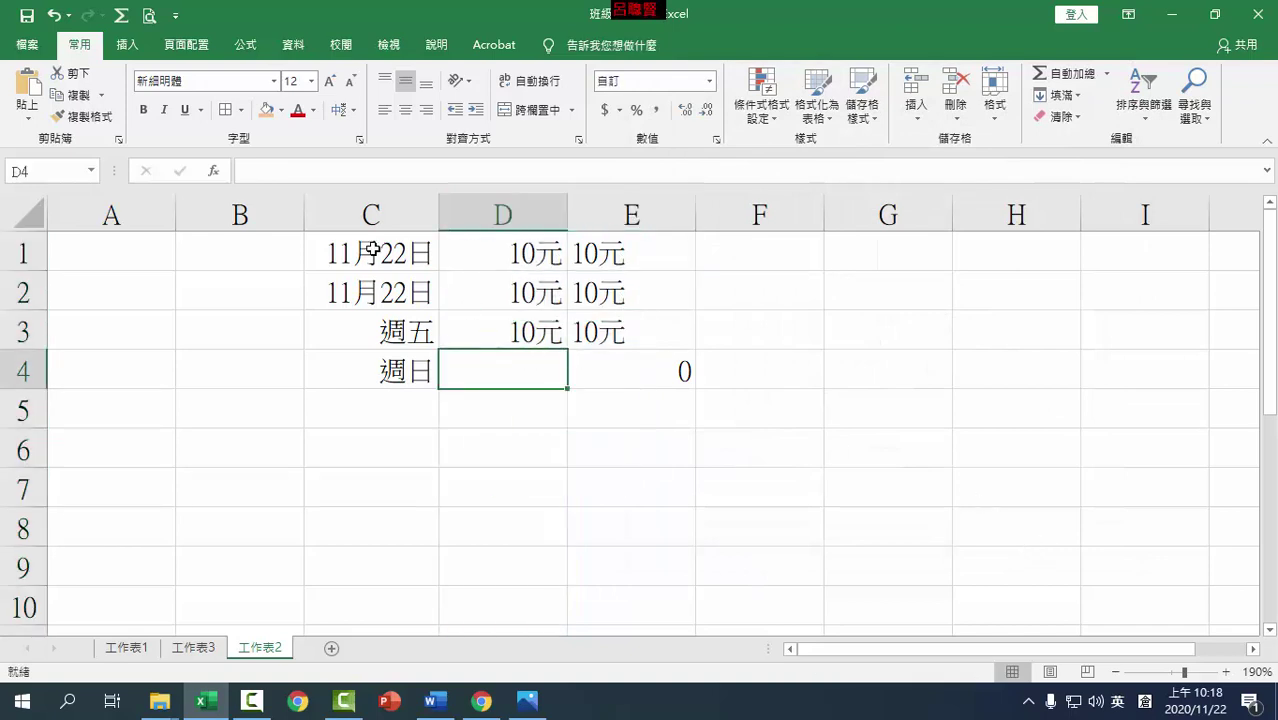
{"action": "left_click", "coordinate": [121, 15]}
{"action": "key", "text": "Return"}
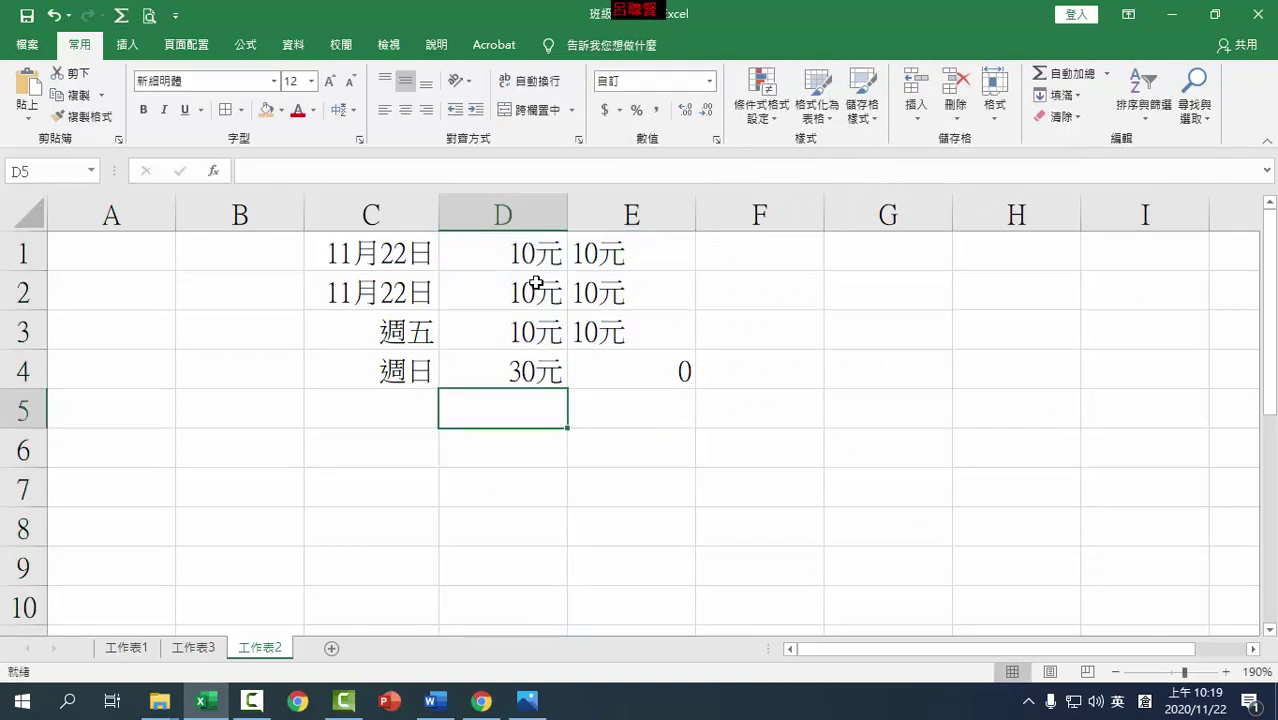
{"action": "left_click", "coordinate": [499, 260]}
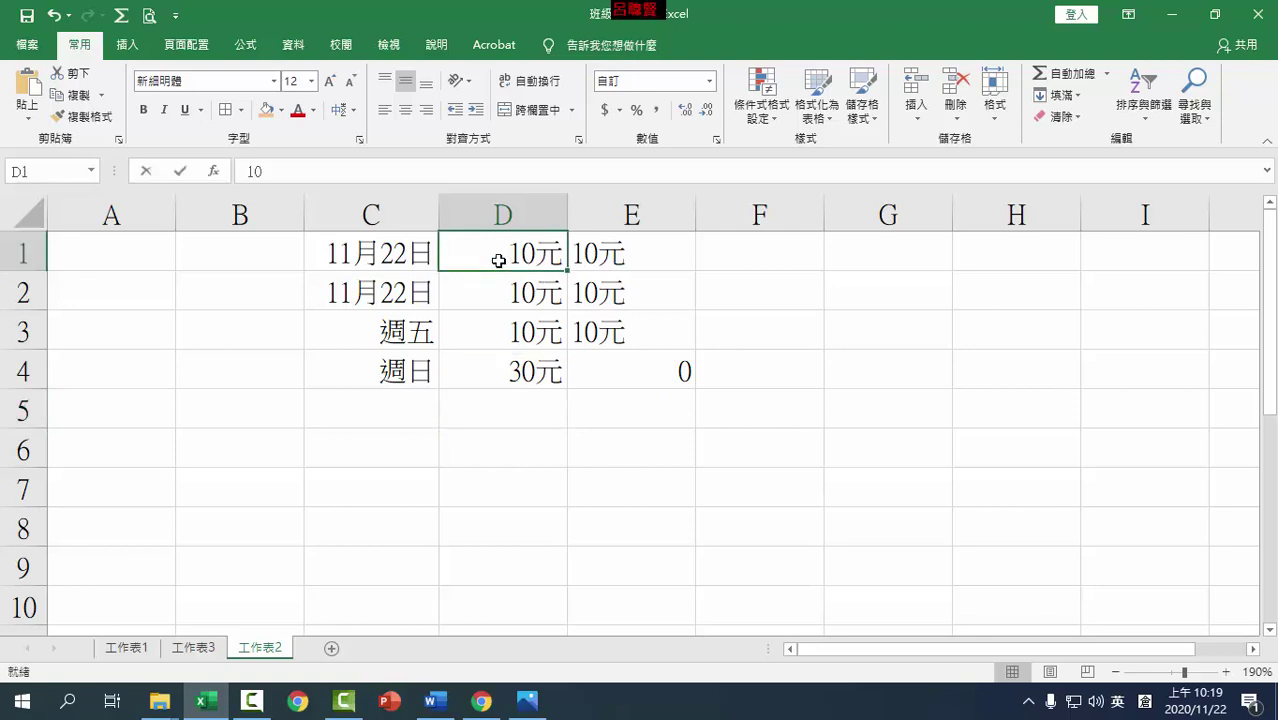
Enter 20 in D1, D2 and D3 so D4 updates to 60元
{"action": "type", "text": "20"}
{"action": "key", "text": "Return"}
{"action": "type", "text": "20"}
{"action": "key", "text": "Return"}
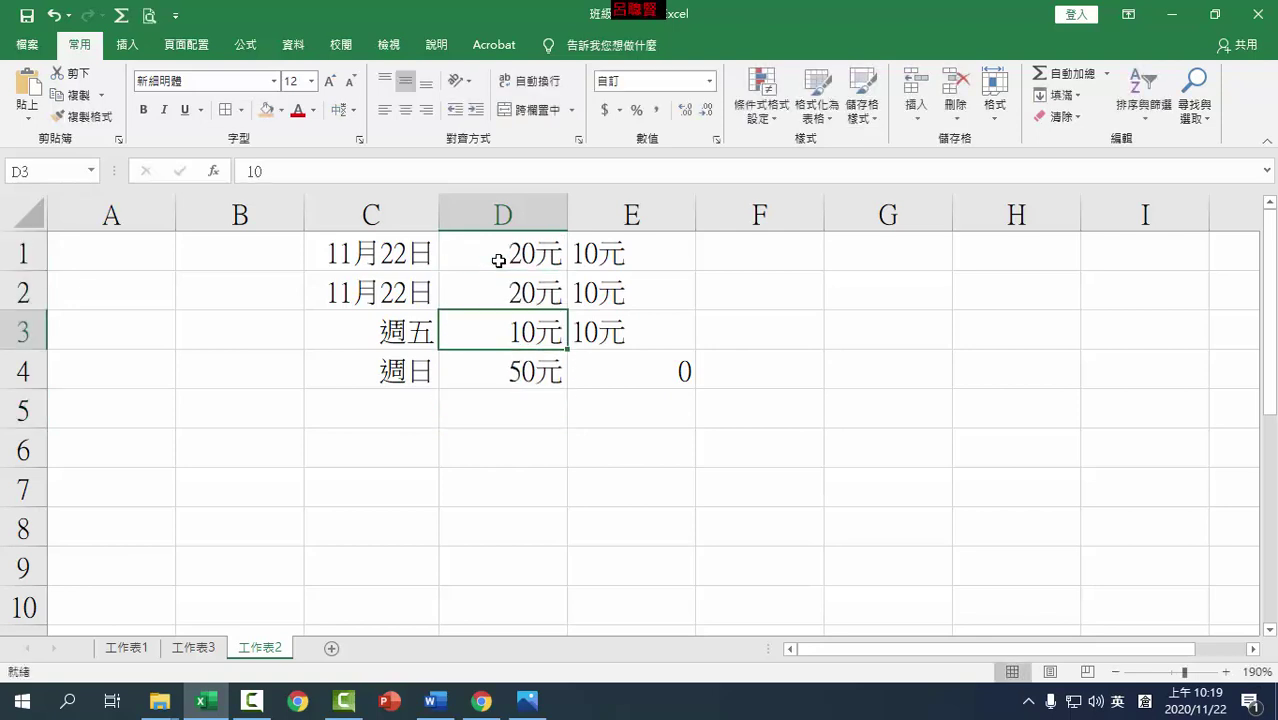
{"action": "type", "text": "20"}
{"action": "key", "text": "Return"}
Check E1 and D1 through D4, including D4's =SUM(D1:D3) formula
{"action": "left_click", "coordinate": [600, 258]}
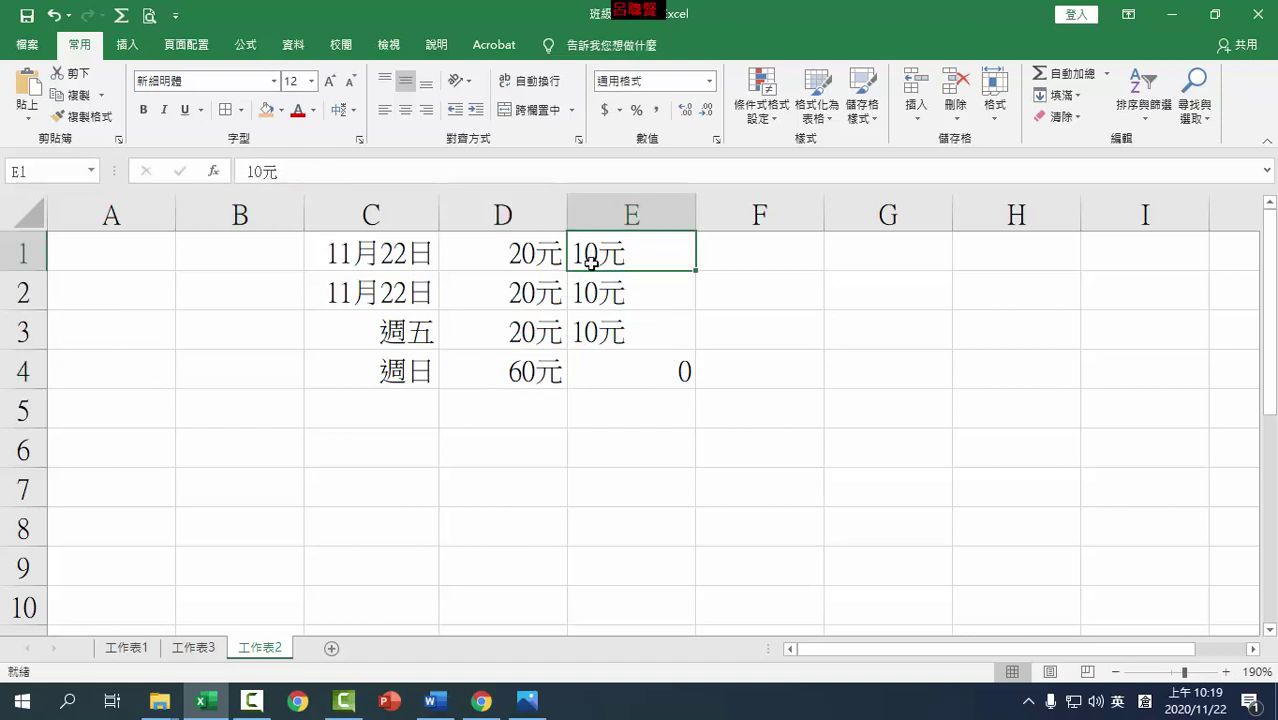
{"action": "key", "text": "Left"}
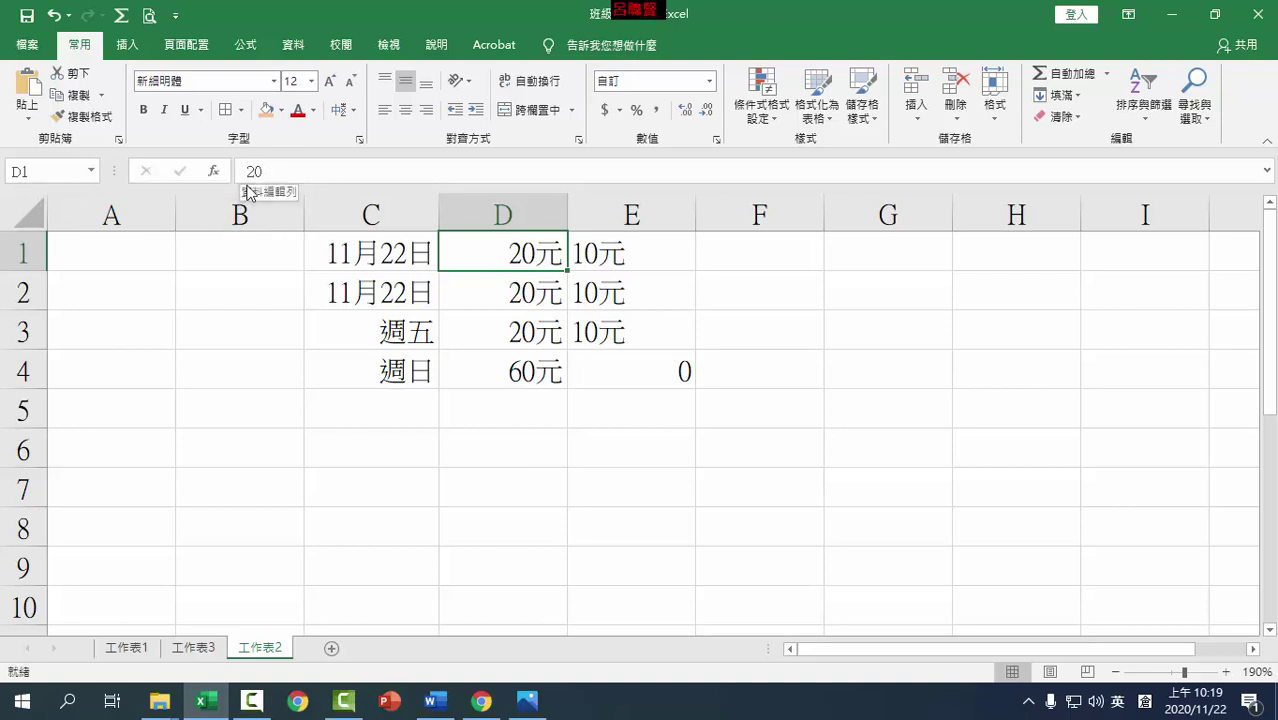
{"action": "left_click", "coordinate": [510, 288]}
{"action": "left_click", "coordinate": [514, 330]}
{"action": "left_click", "coordinate": [518, 363]}
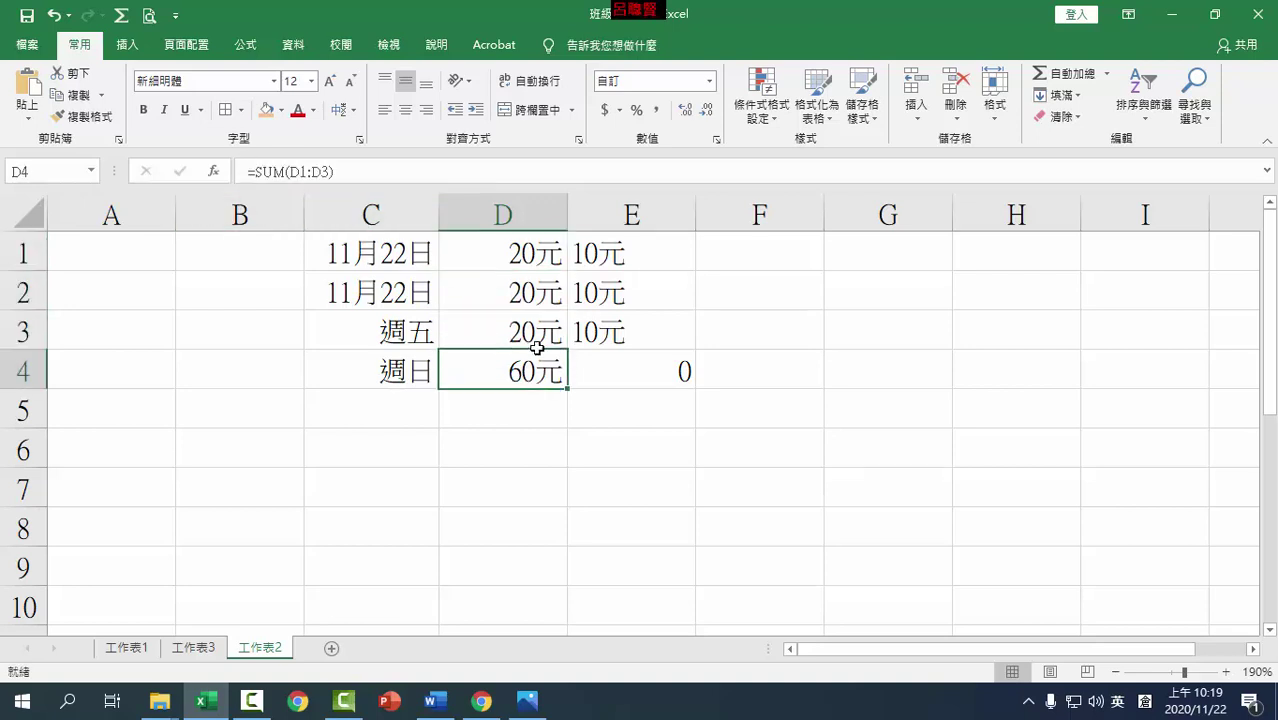
Change column D's custom format from #元 to #馬, so D4 reads 60馬
{"action": "left_click_drag", "start_coordinate": [542, 250], "coordinate": [516, 368]}
{"action": "left_click", "coordinate": [525, 197]}
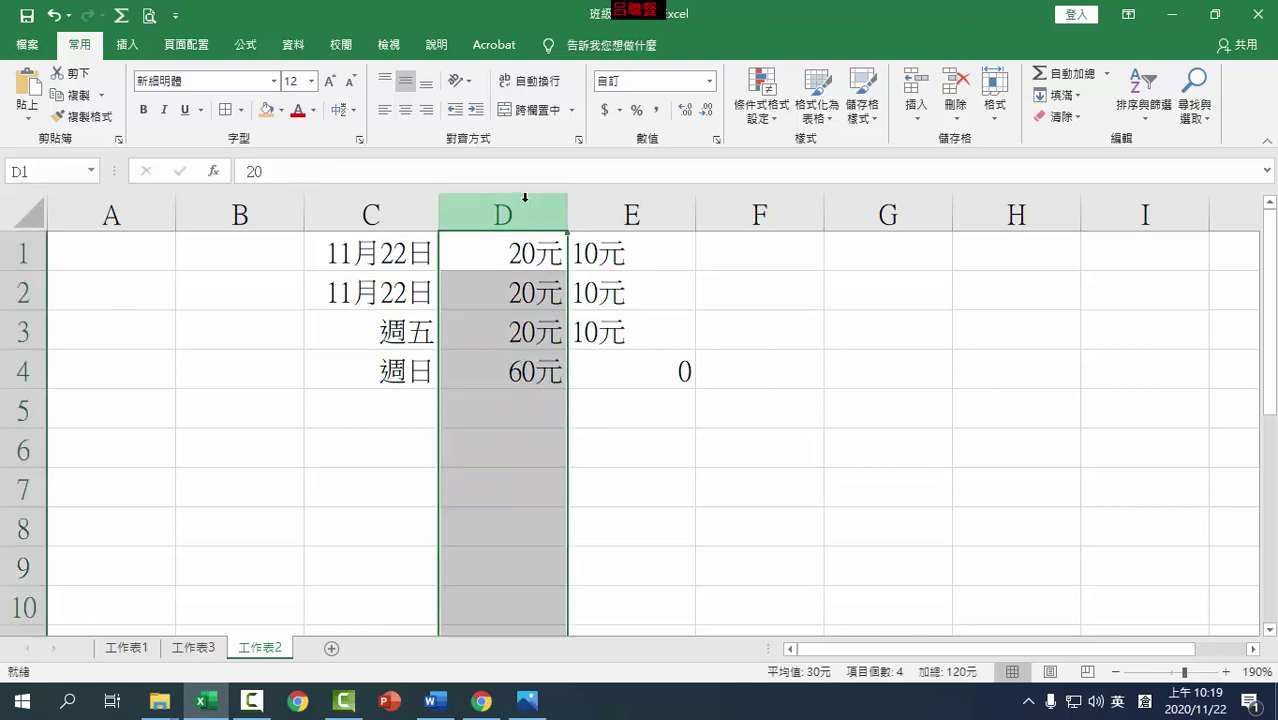
{"action": "key", "text": "ctrl+1"}
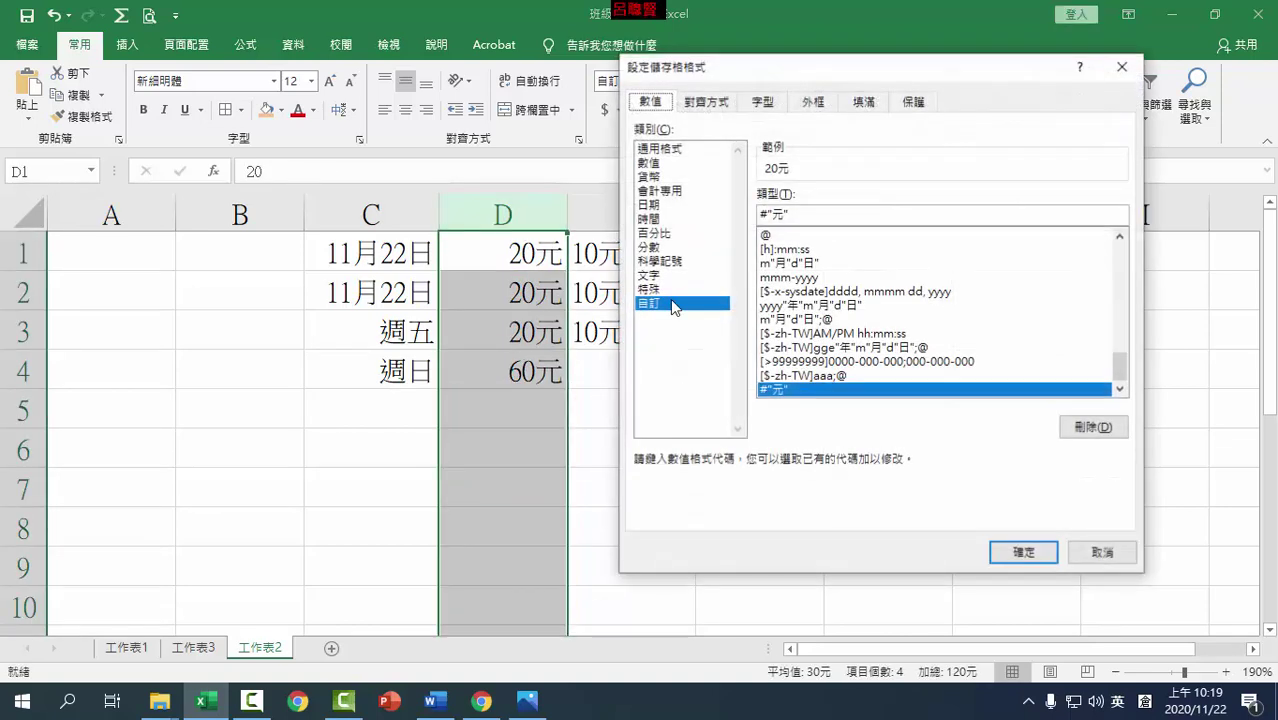
{"action": "key", "text": "BackSpace"}
{"action": "key", "text": "BackSpace"}
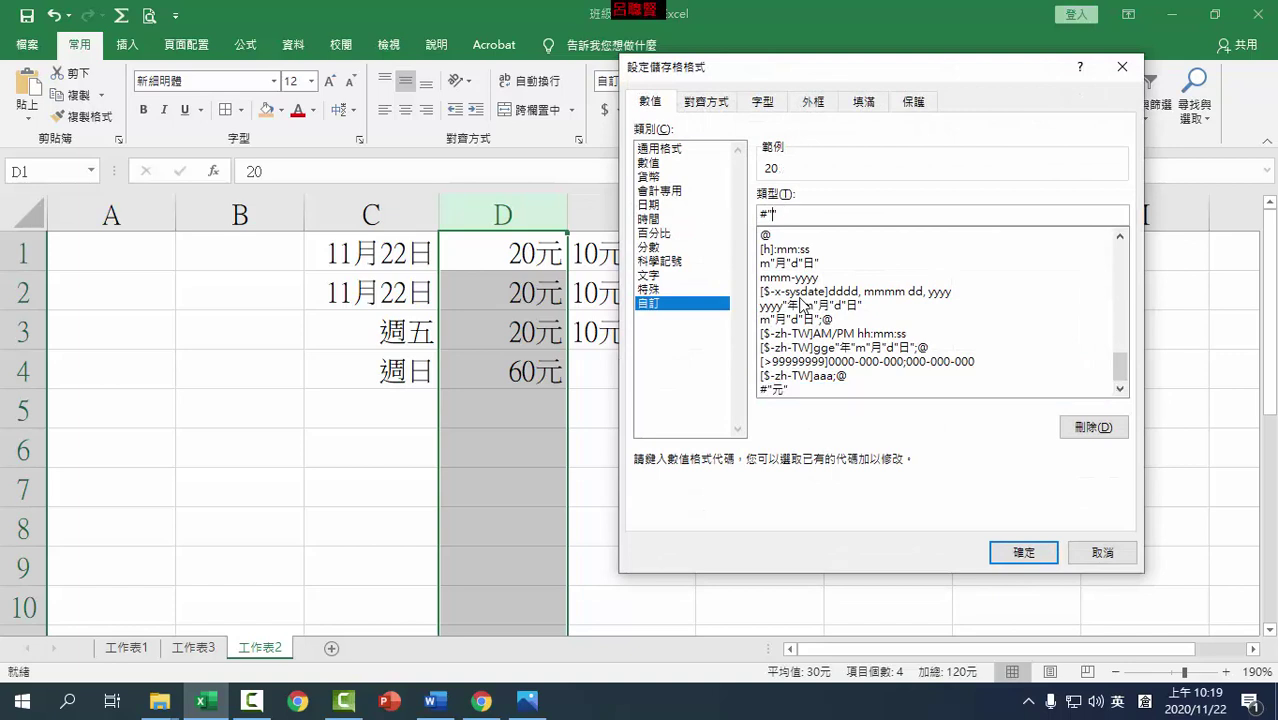
{"action": "type", "text": "ㄕ田手"}
{"action": "key", "text": "space"}
{"action": "key", "text": "BackSpace"}
{"action": "type", "text": "尸手火"}
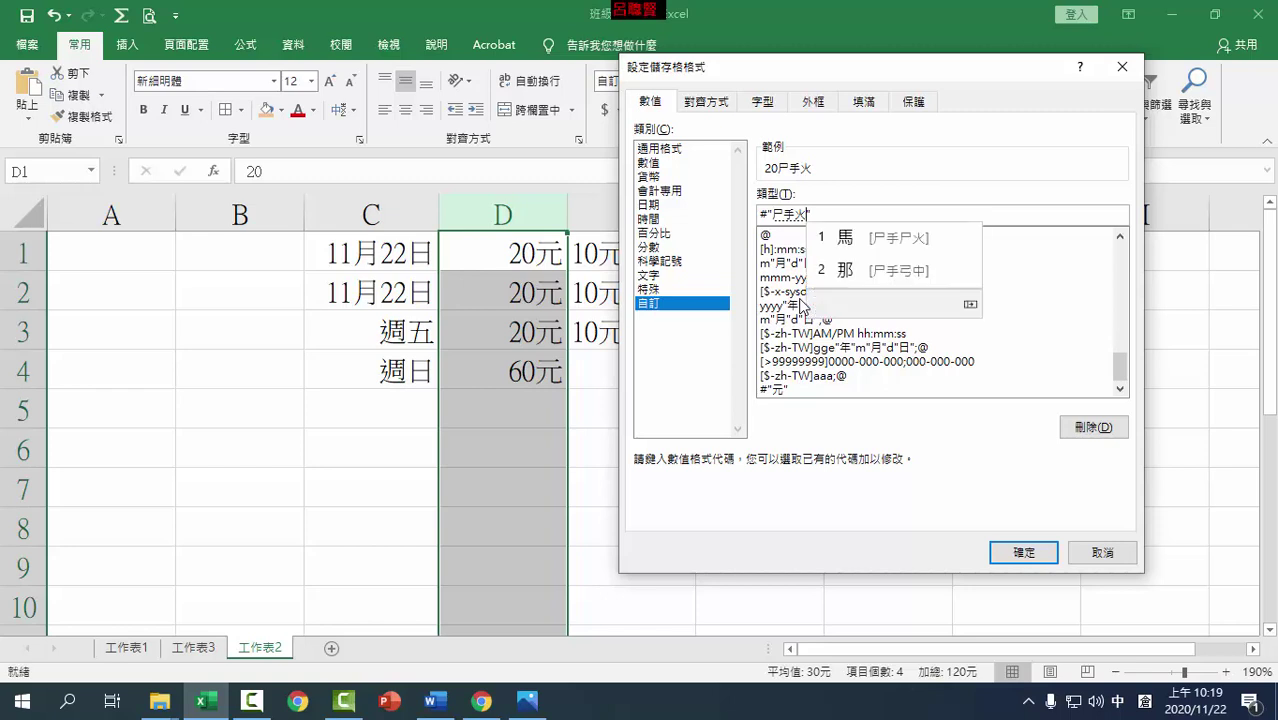
{"action": "key", "text": "space"}
{"action": "left_click", "coordinate": [1021, 552]}
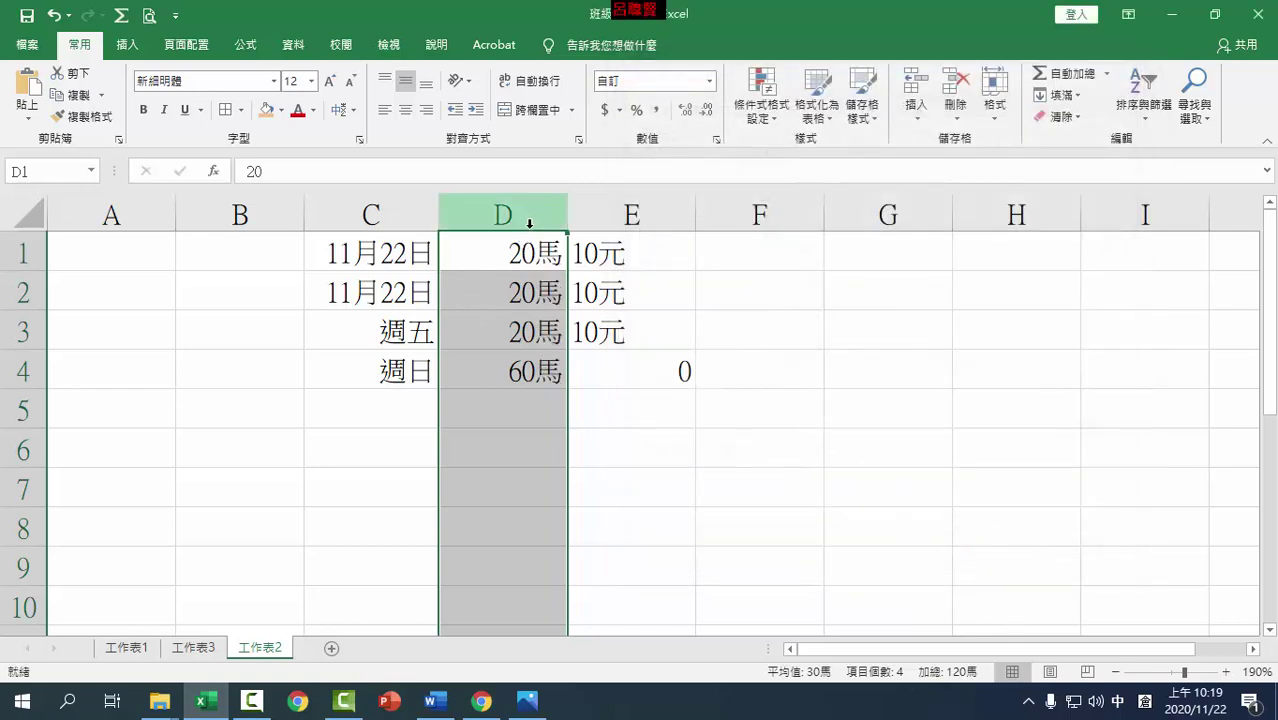
Replace column D's custom format code with #打 so the values read 20打
{"action": "key", "text": "ctrl+1"}
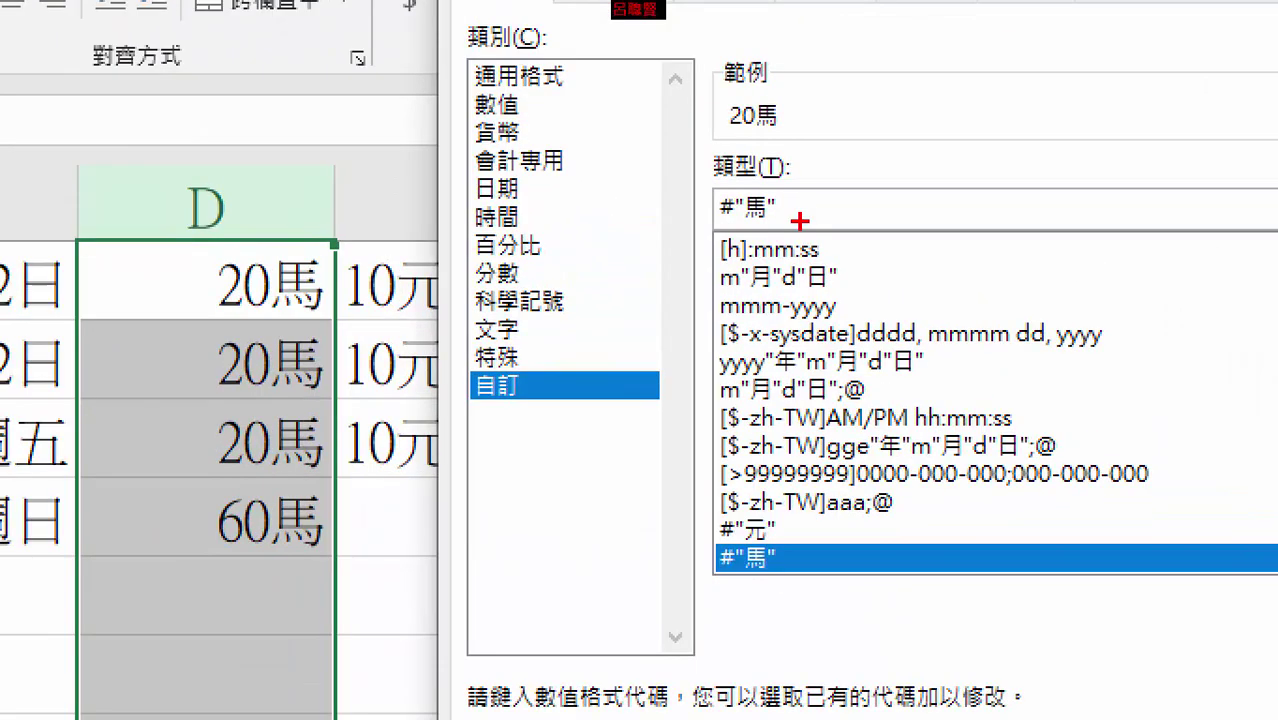
{"action": "mouse_move", "coordinate": [740, 192]}
{"action": "left_mouse_down"}
{"action": "mouse_move", "coordinate": [740, 166]}
{"action": "mouse_move", "coordinate": [773, 153]}
{"action": "left_mouse_up"}
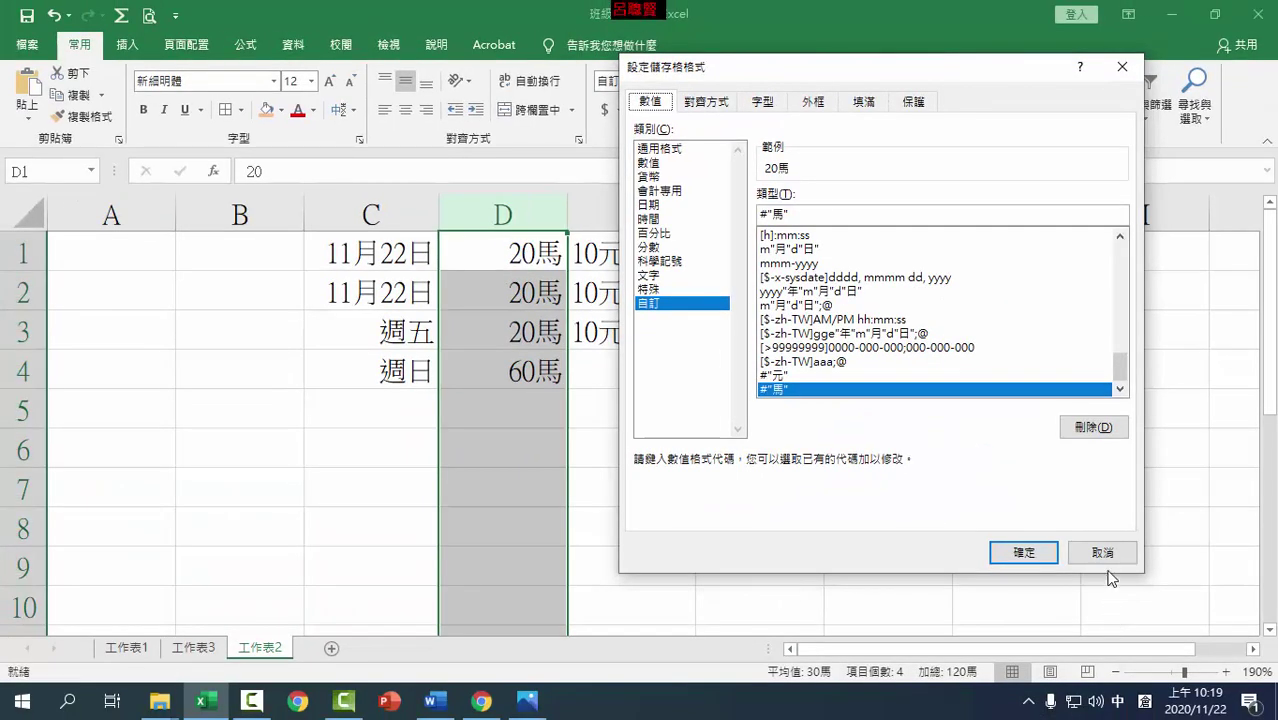
{"action": "left_click", "coordinate": [1100, 554]}
{"action": "left_click", "coordinate": [545, 215]}
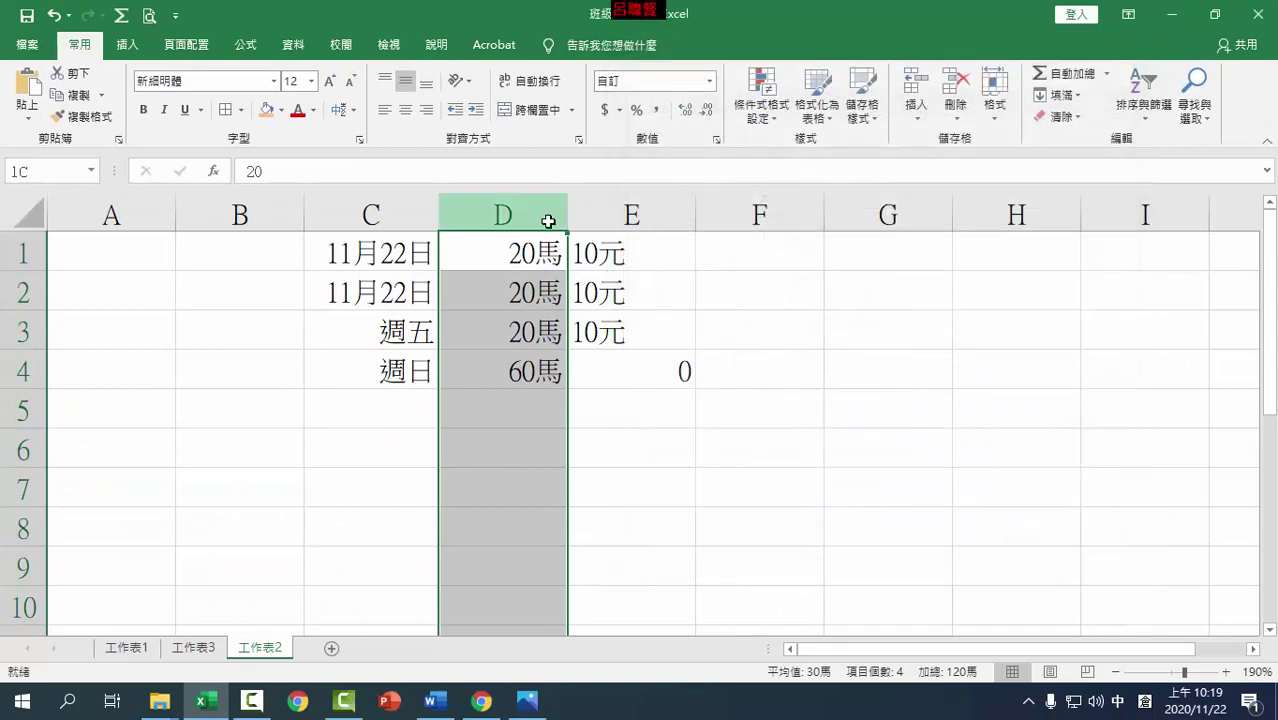
{"action": "key", "text": "ctrl+1"}
{"action": "left_click_drag", "start_coordinate": [791, 215], "coordinate": [623, 212]}
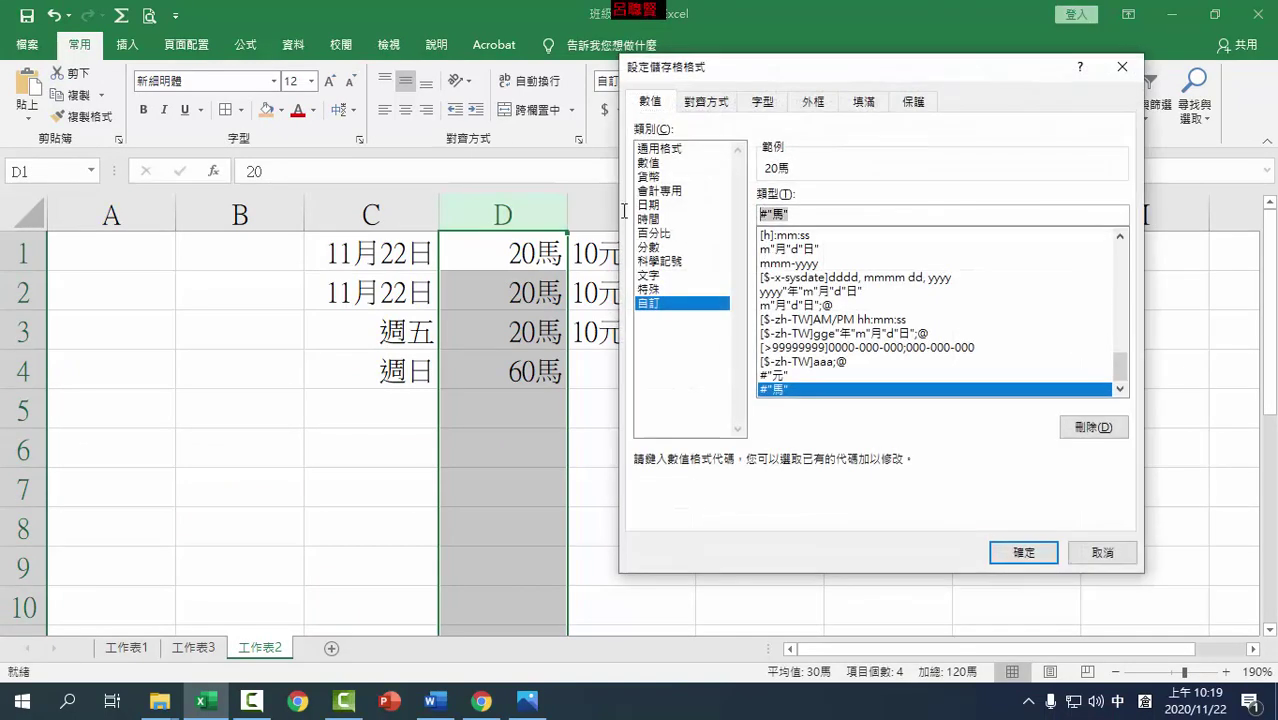
{"action": "type", "text": "#"}
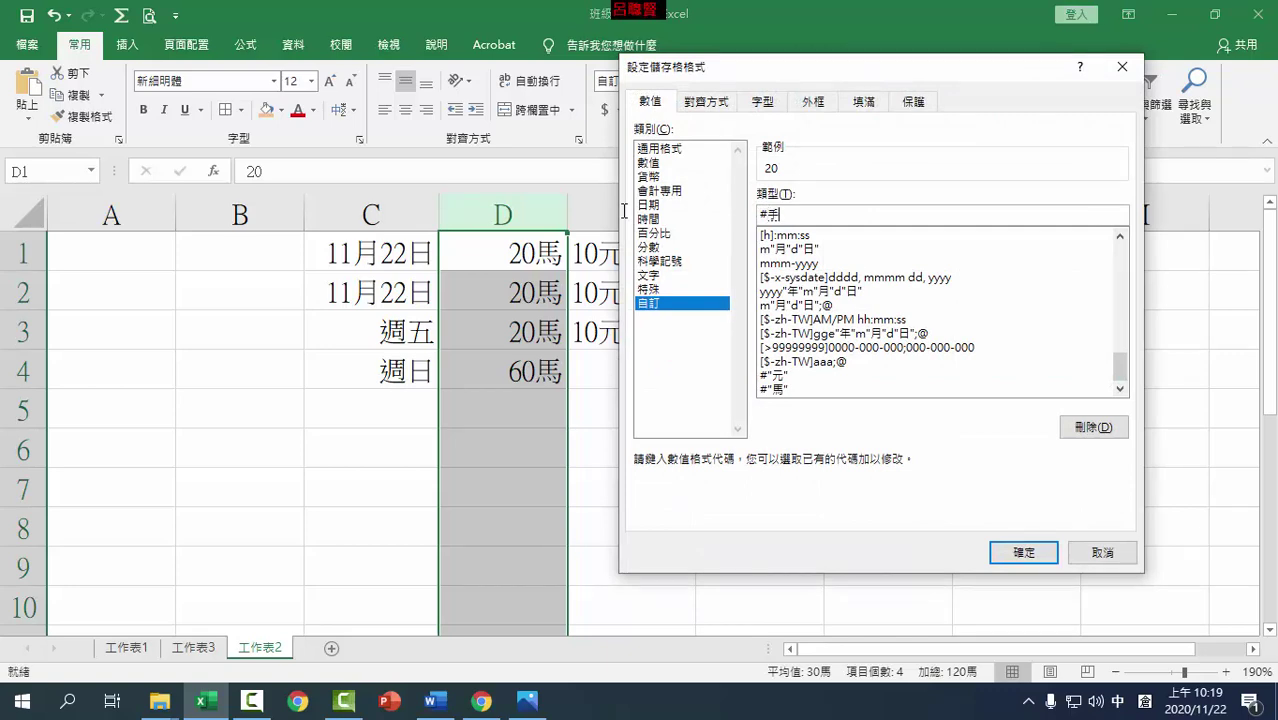
{"action": "type", "text": "打"}
{"action": "key", "text": "shift"}
{"action": "left_click", "coordinate": [1040, 552]}
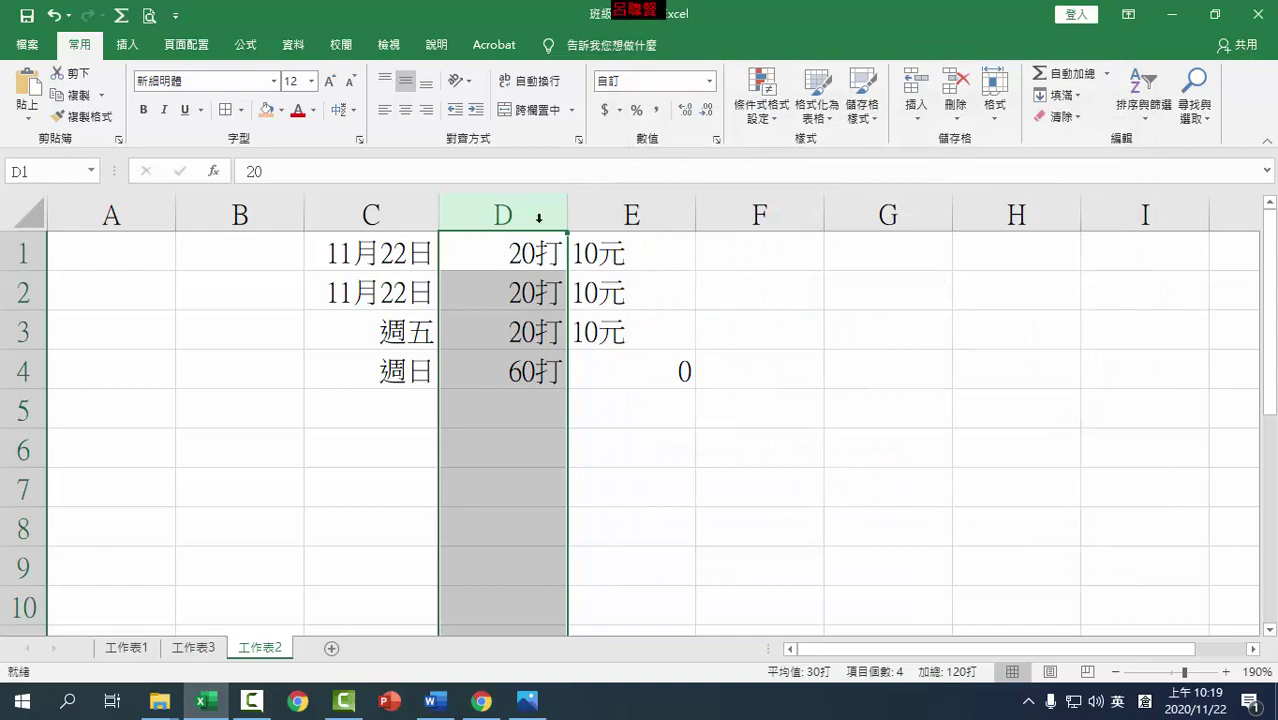
Reopen Format Cells to confirm column D now uses the 打 format code
{"action": "key", "text": "ctrl+1"}
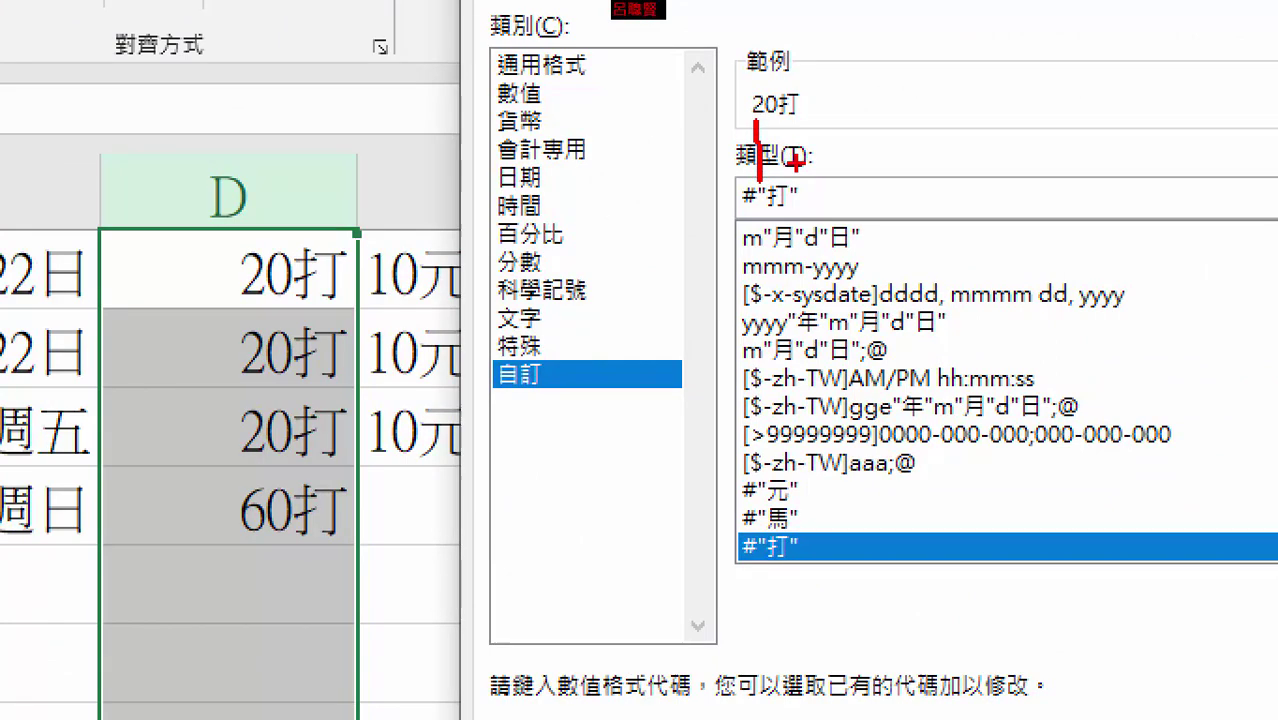
{"action": "left_click_drag", "start_coordinate": [805, 182], "coordinate": [789, 122]}
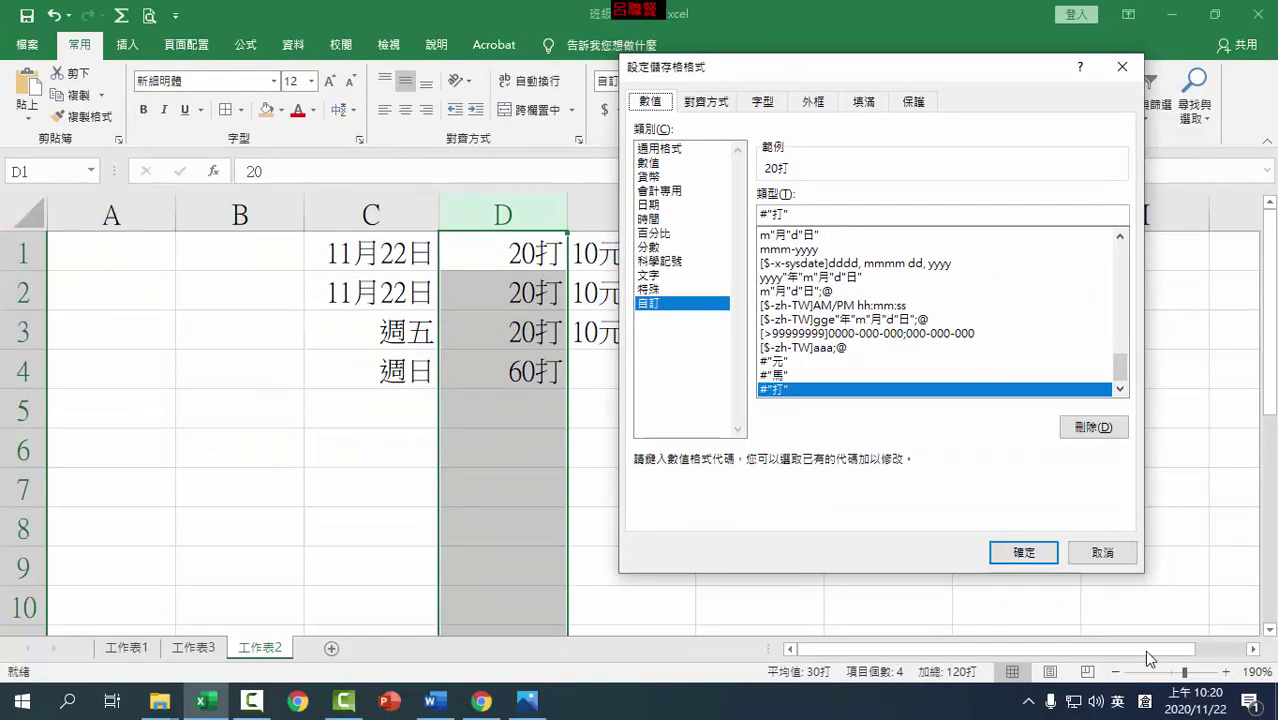
{"action": "left_click", "coordinate": [1098, 553]}
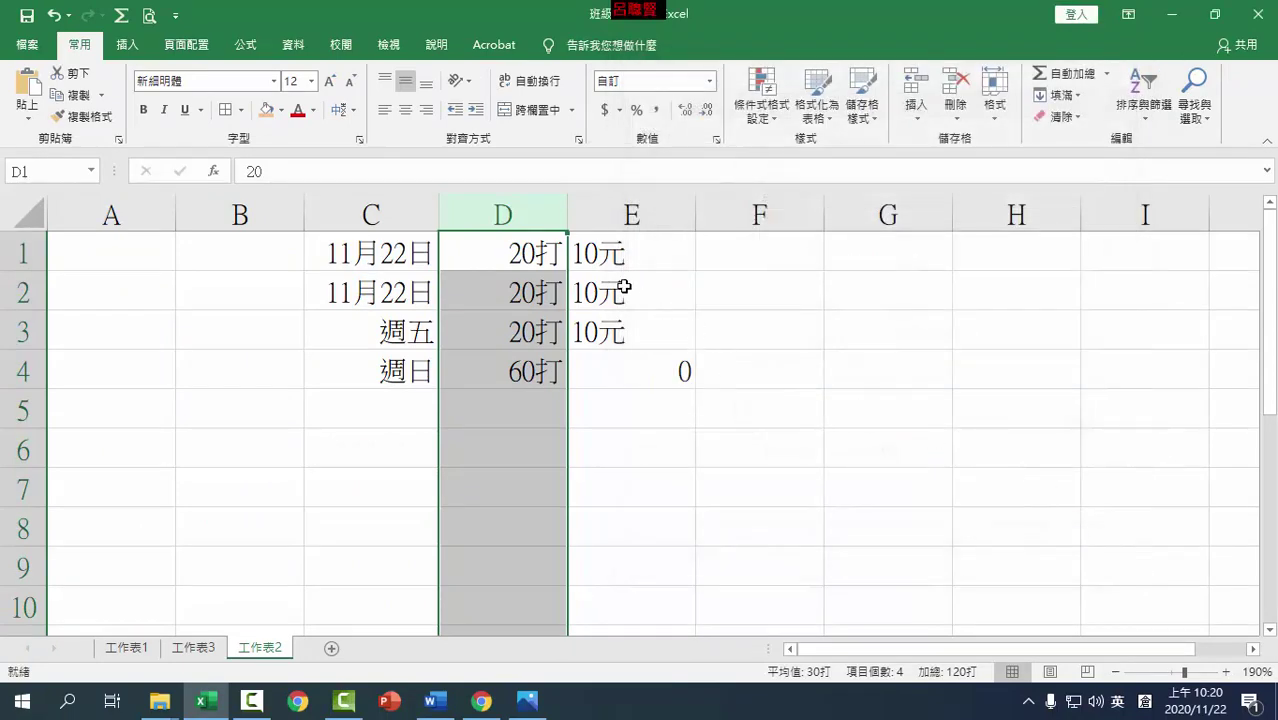
{"action": "left_click", "coordinate": [592, 252]}
Check the column D values from D1 down to the D4 total
{"action": "left_click", "coordinate": [541, 256]}
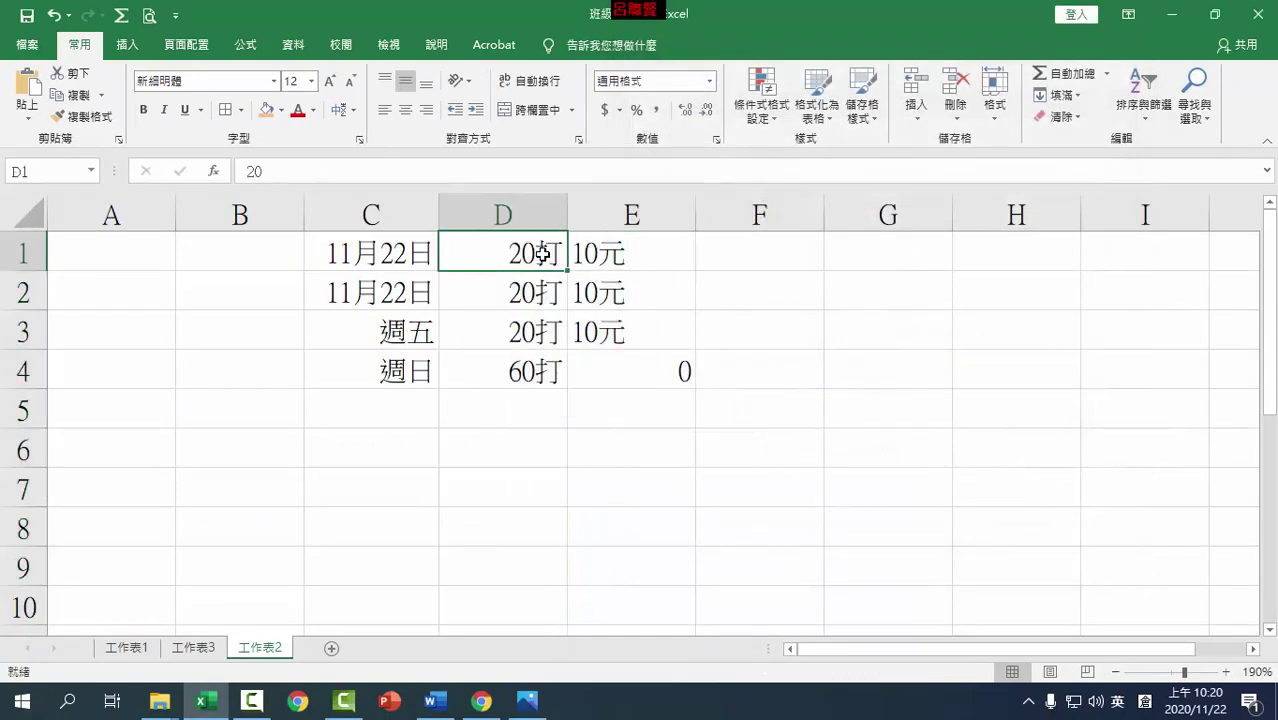
{"action": "left_click", "coordinate": [541, 284]}
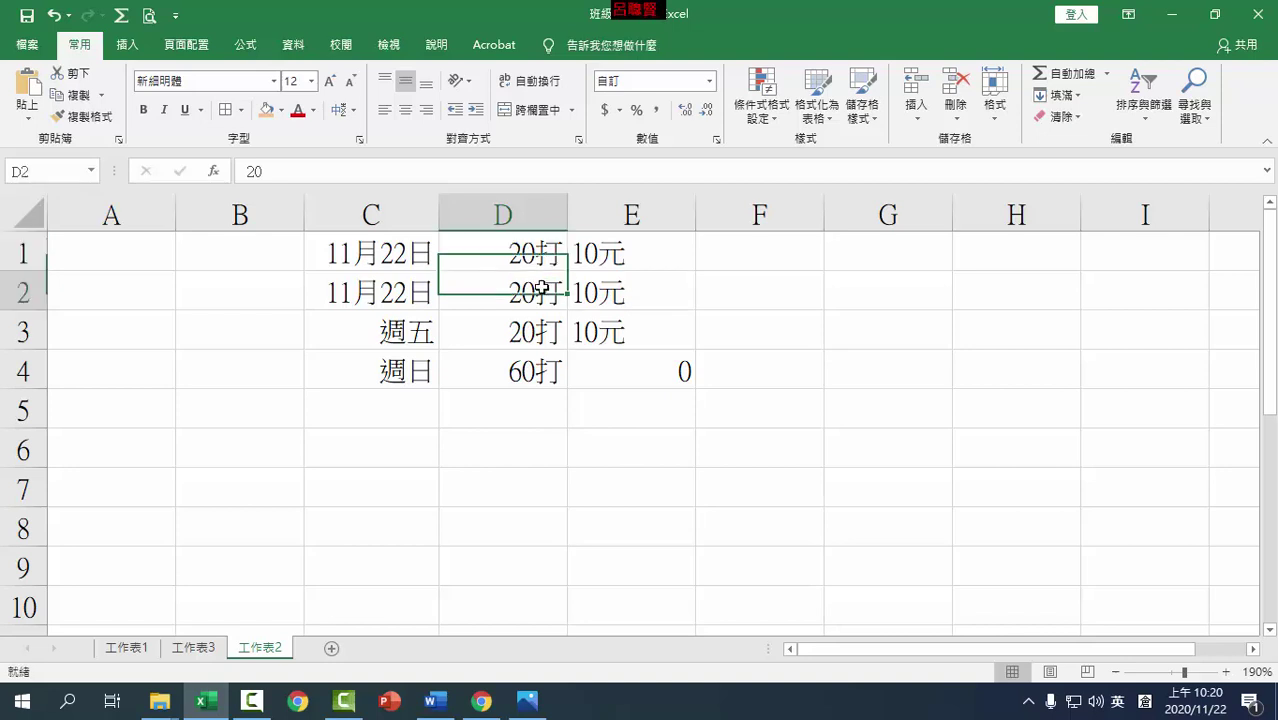
{"action": "left_click", "coordinate": [537, 330]}
{"action": "left_click", "coordinate": [535, 358]}
Format D1:D3 as Number with 0 decimal places so they show 20
{"action": "left_click_drag", "start_coordinate": [535, 253], "coordinate": [548, 322]}
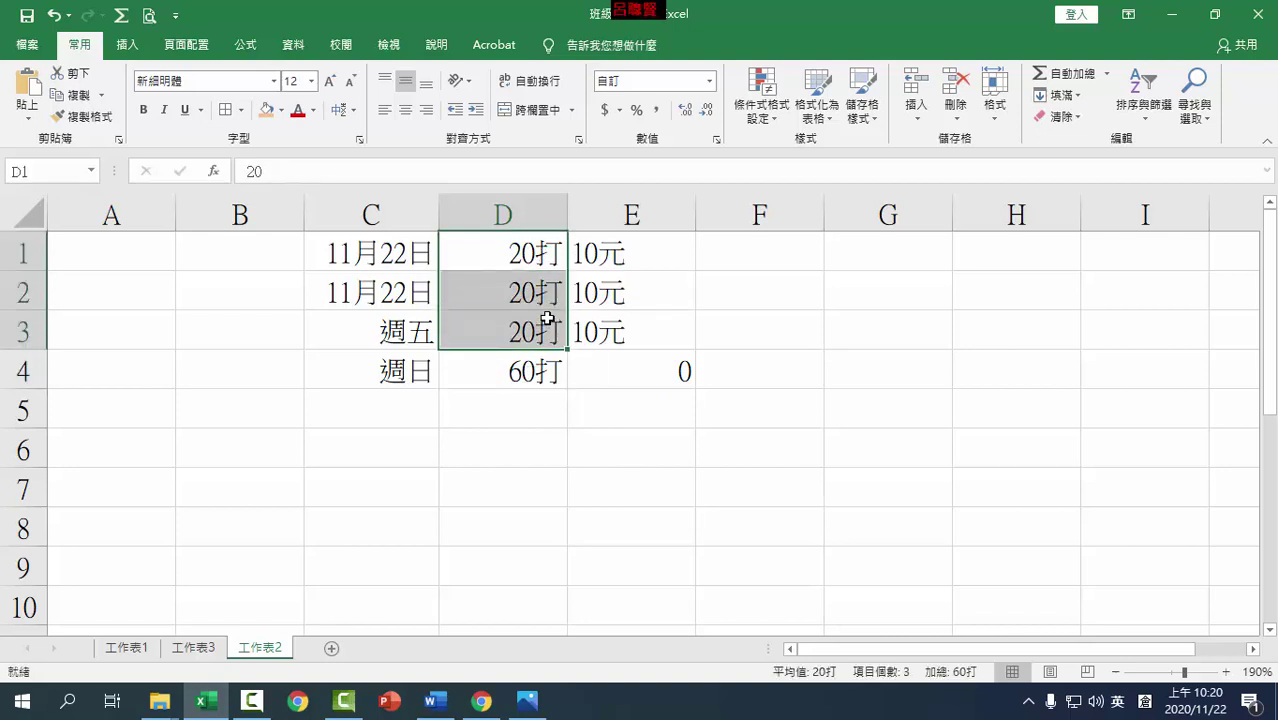
{"action": "key", "text": "ctrl+1"}
{"action": "left_click", "coordinate": [652, 162]}
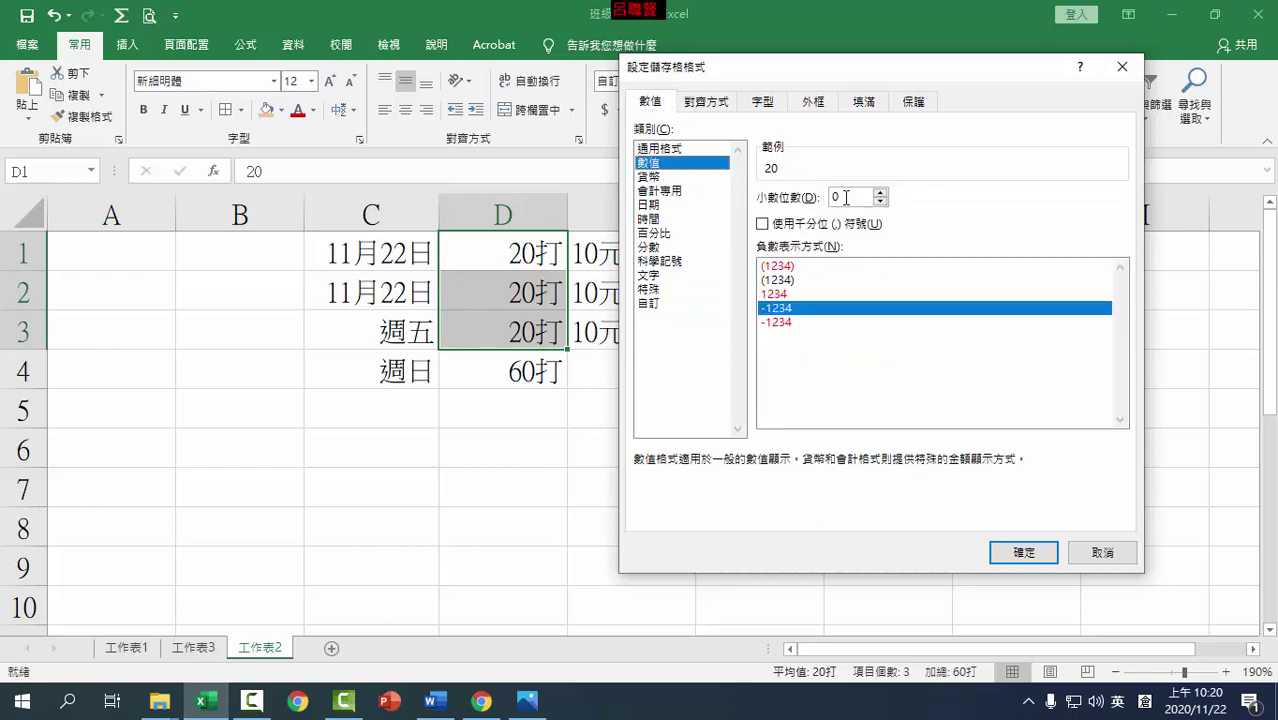
{"action": "left_click", "coordinate": [880, 193]}
{"action": "left_click", "coordinate": [880, 193]}
{"action": "left_click", "coordinate": [880, 201]}
{"action": "left_click", "coordinate": [880, 201]}
{"action": "left_click", "coordinate": [1023, 552]}
Check that D1 shows 20 and D4 still holds the SUM total
{"action": "left_click", "coordinate": [742, 401]}
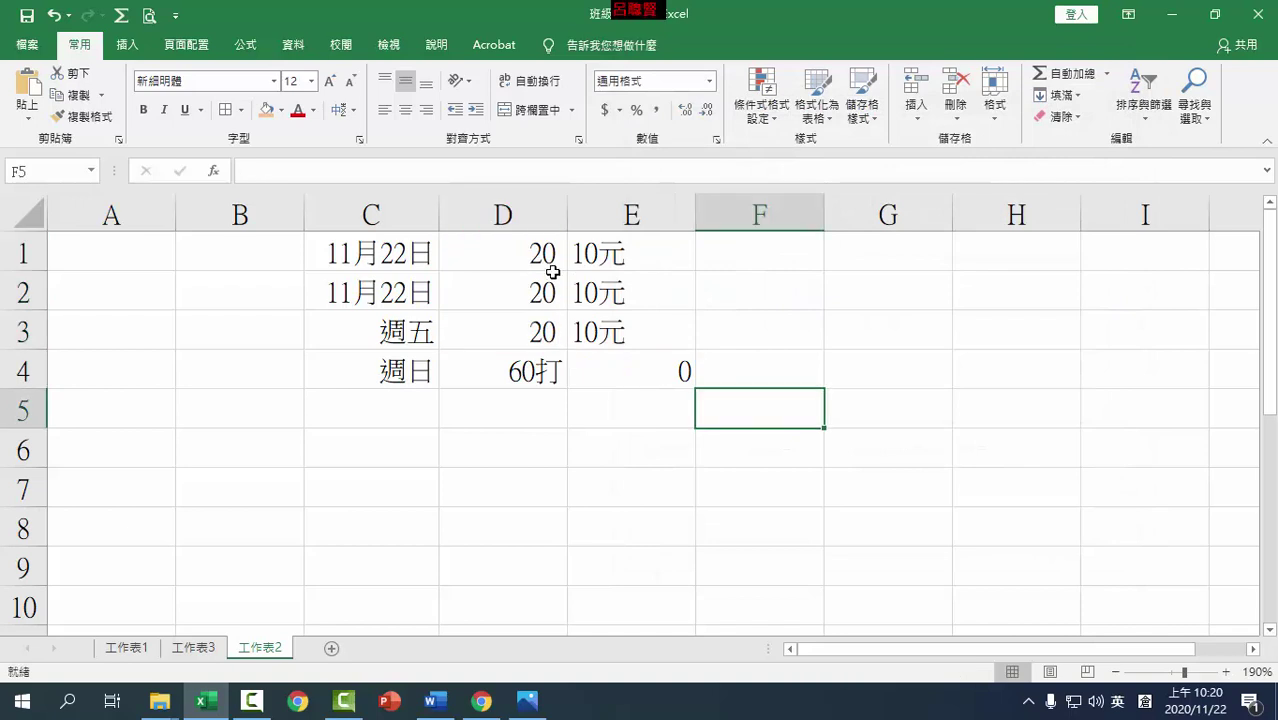
{"action": "left_click", "coordinate": [542, 257]}
{"action": "left_click", "coordinate": [533, 371]}
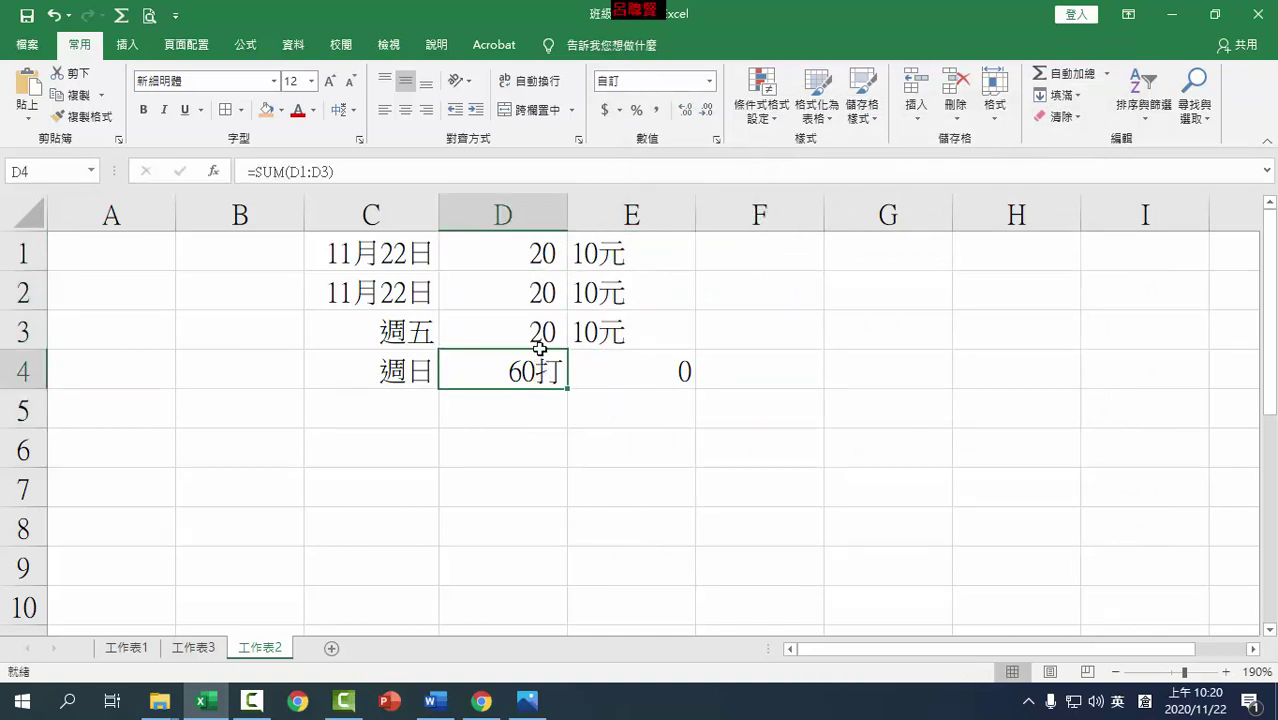
Give all of column D the custom format #"箱"
{"action": "left_click", "coordinate": [535, 209]}
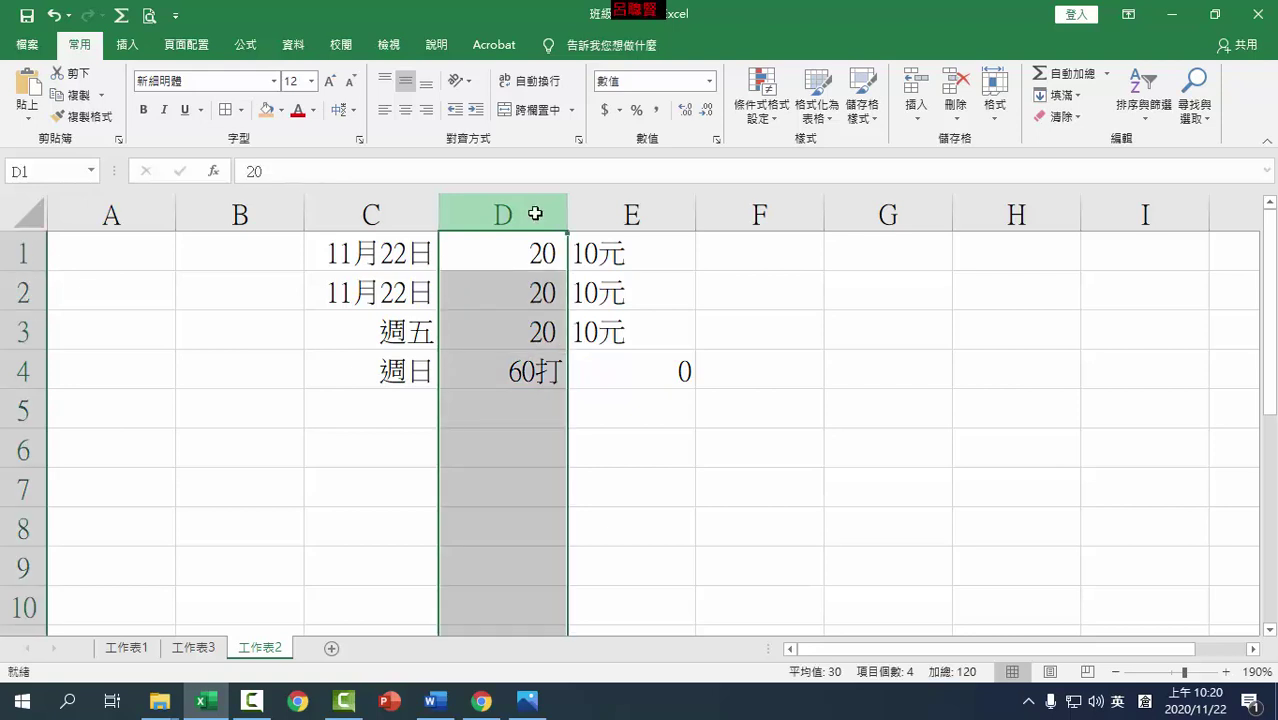
{"action": "key", "text": "ctrl+1"}
{"action": "left_click", "coordinate": [650, 303]}
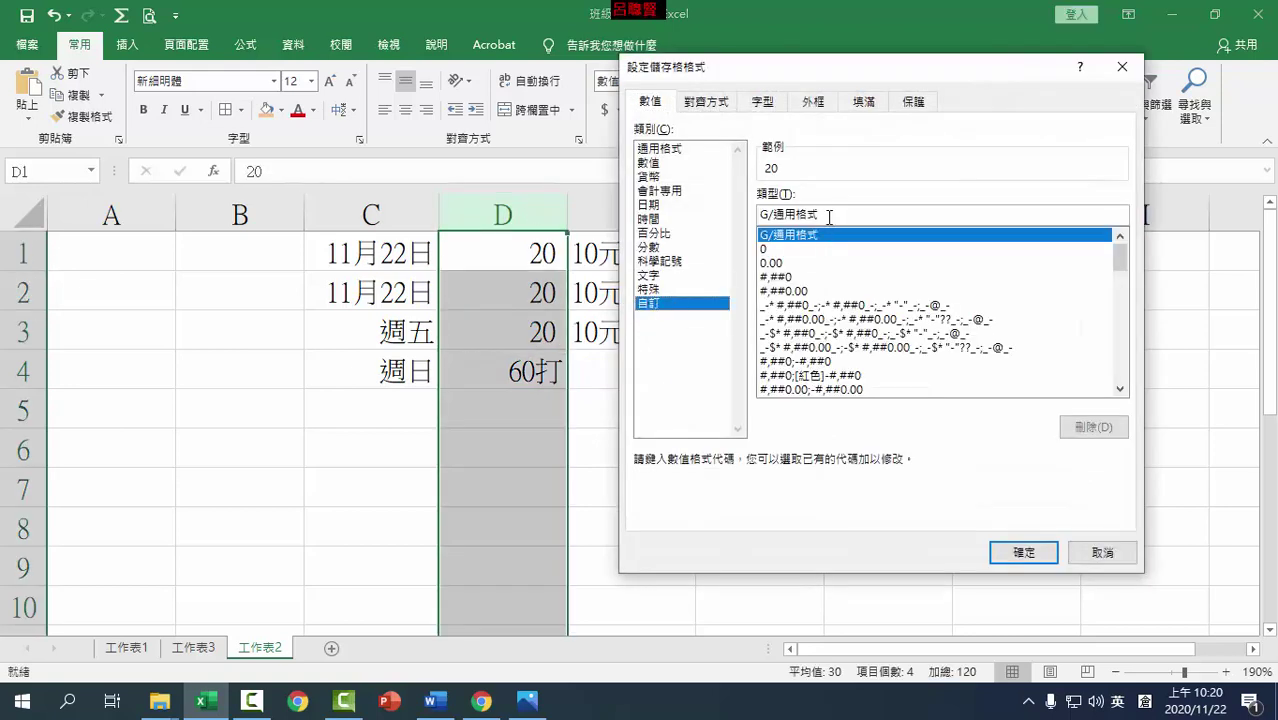
{"action": "left_click", "coordinate": [829, 217]}
{"action": "type", "text": "#\""}
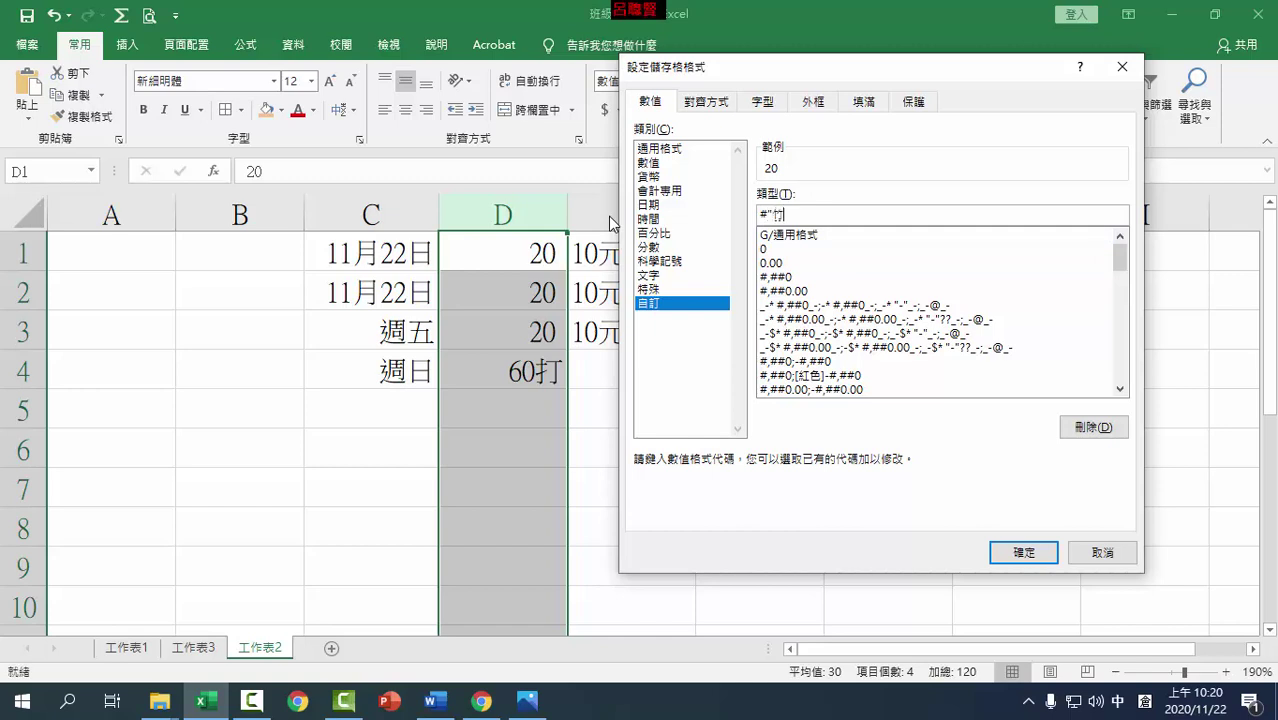
{"action": "type", "text": "箱\""}
{"action": "left_click", "coordinate": [1025, 552]}
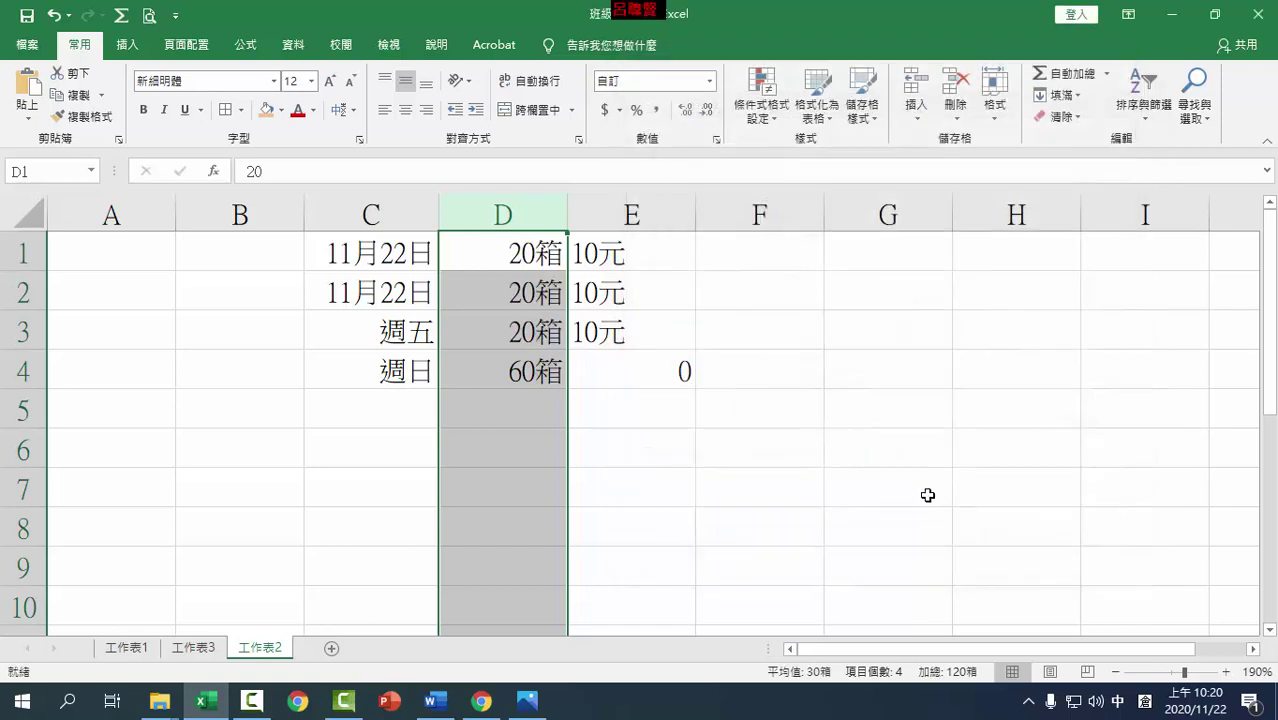
Change D1 to 30 so the total becomes 70箱
{"action": "left_click", "coordinate": [505, 258]}
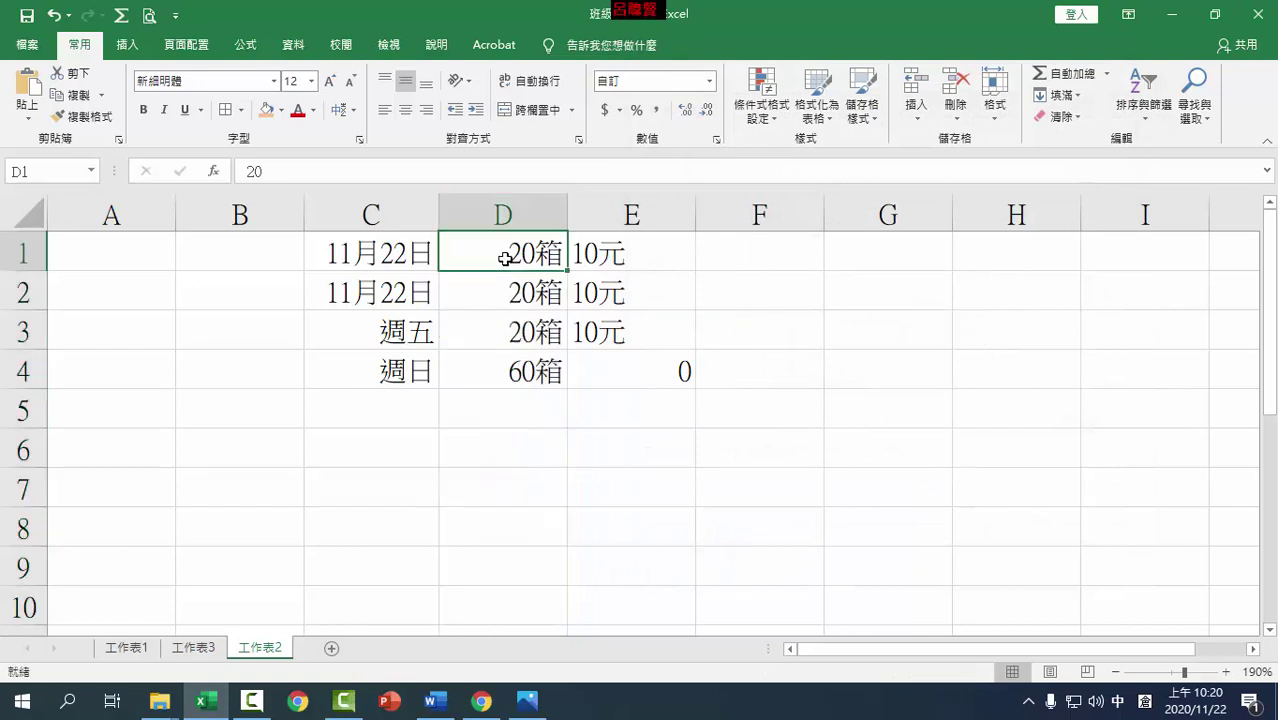
{"action": "type", "text": "30"}
{"action": "key", "text": "Return"}
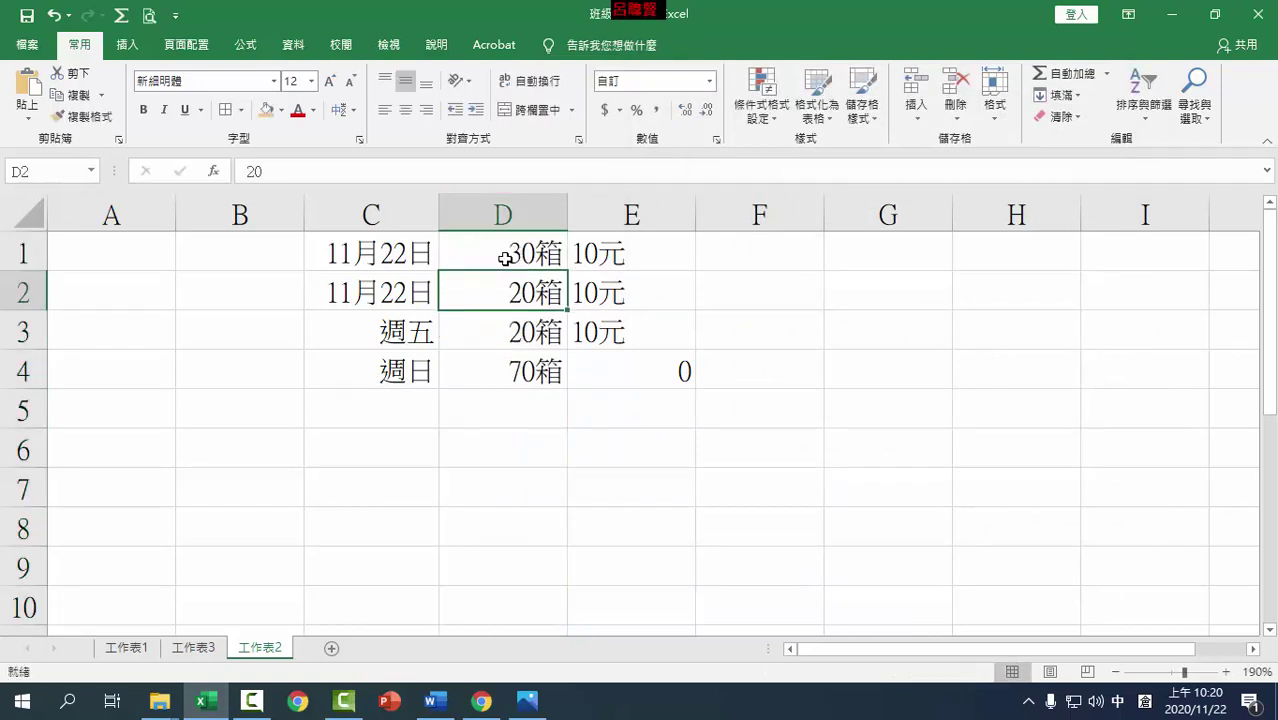